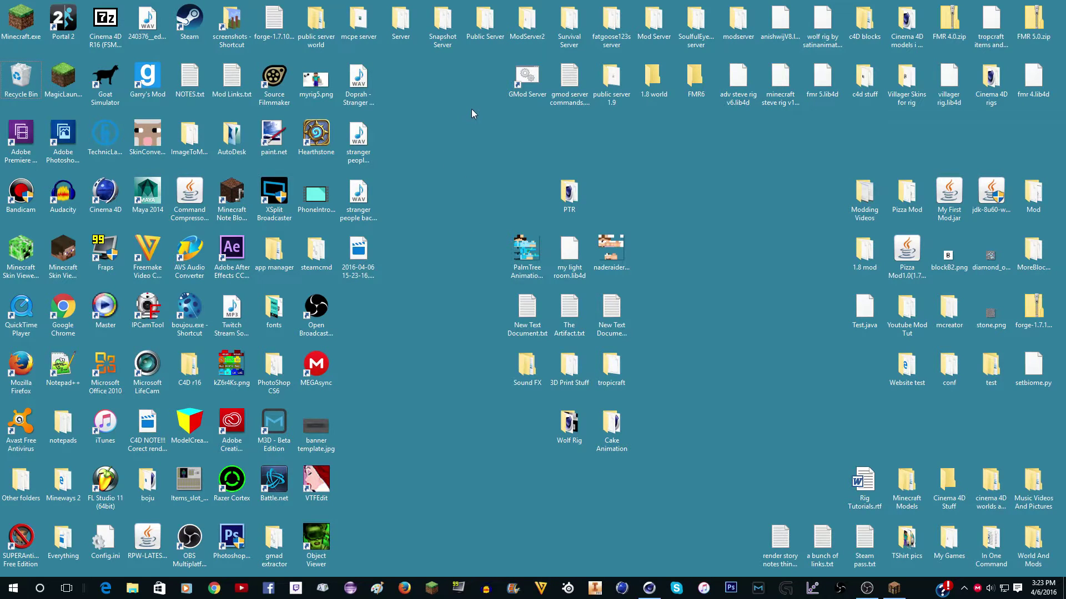
Step: Switch to Minecraft and start setting up a new singleplayer world
click(904, 593)
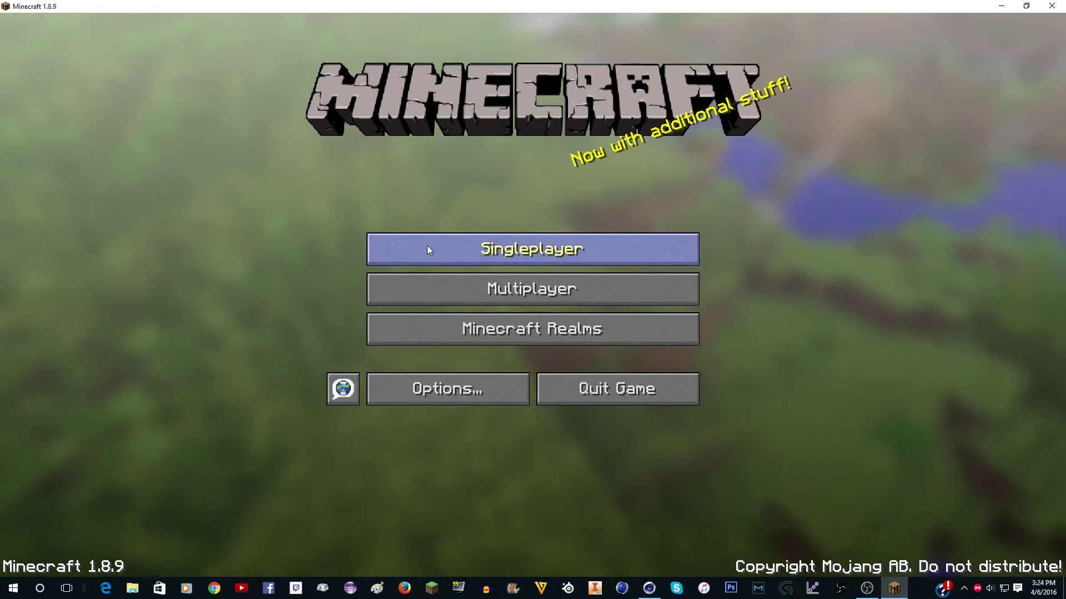
click(472, 247)
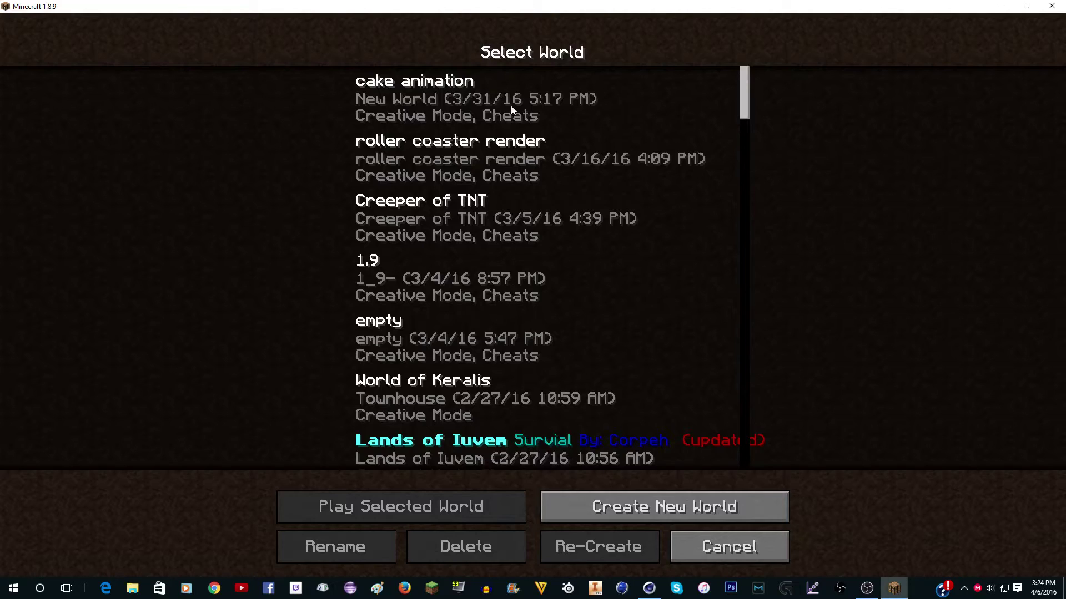
scroll(533, 281, down, 8)
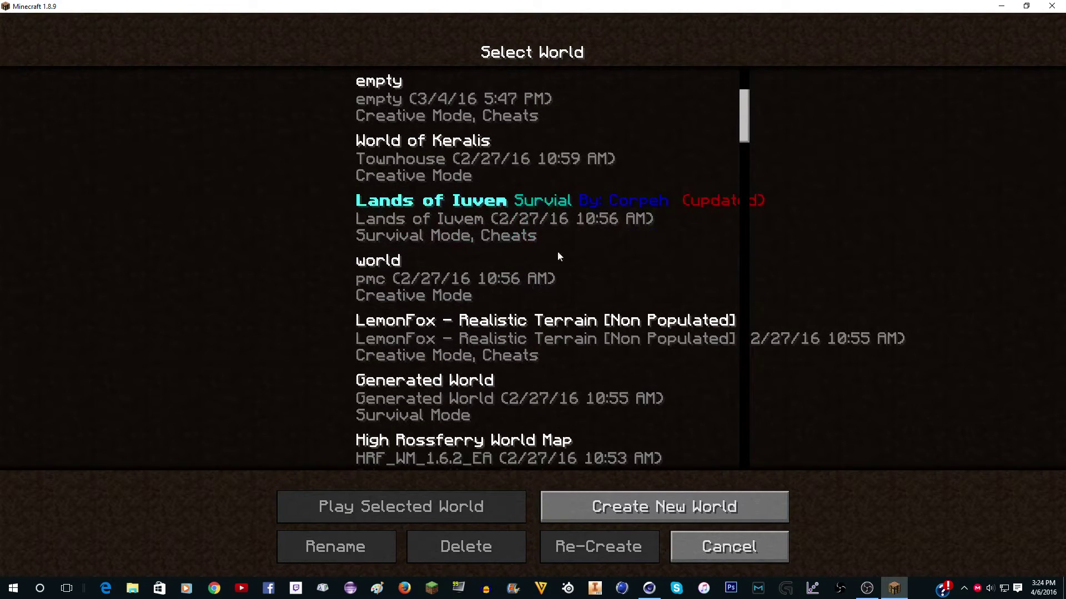
click(668, 209)
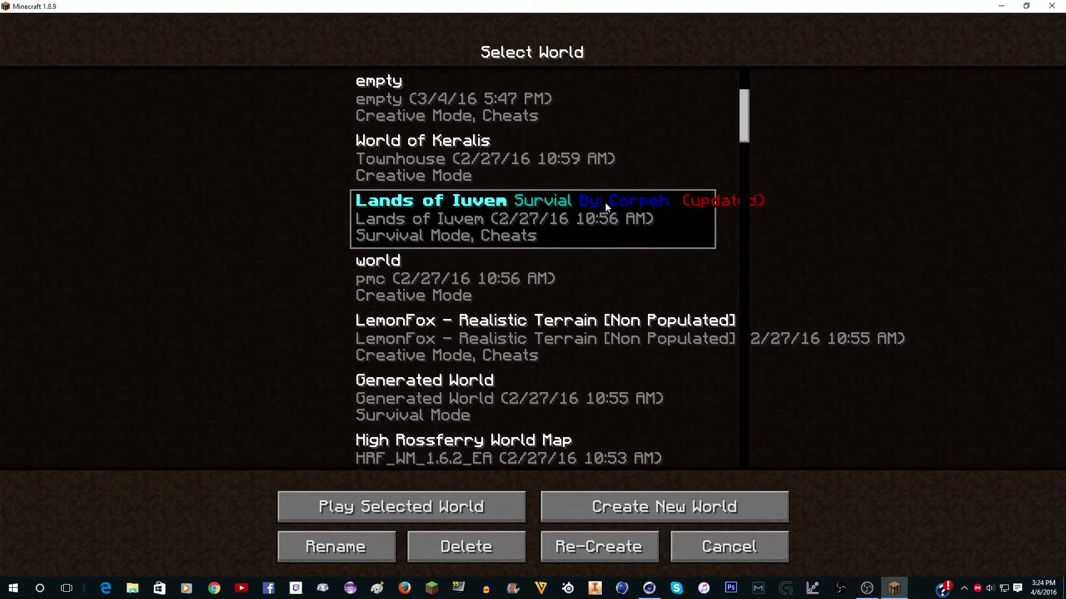
scroll(559, 238, up, 8)
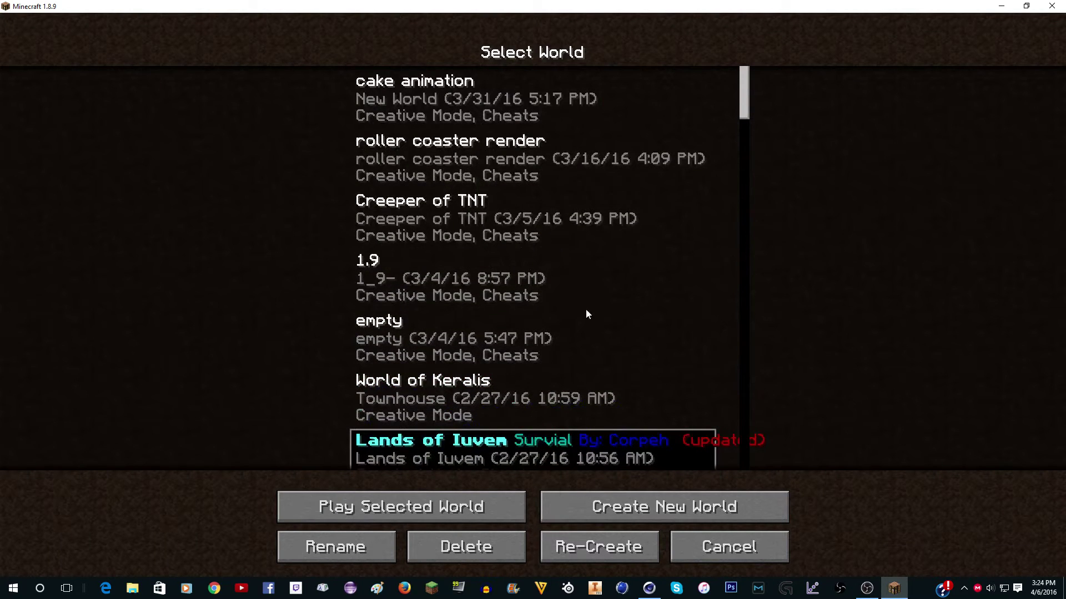
click(639, 503)
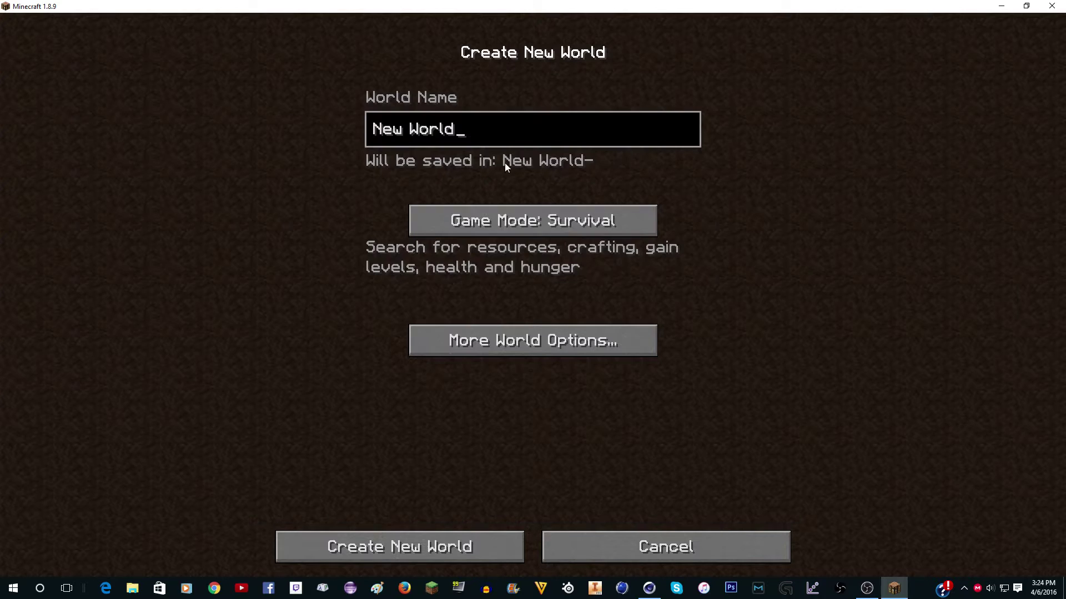
Step: Name the new world "Tutorial World"
key(BackSpace)
key(BackSpace)
key(BackSpace)
key(BackSpace)
key(BackSpace)
key(BackSpace)
key(BackSpace)
key(BackSpace)
key(BackSpace)
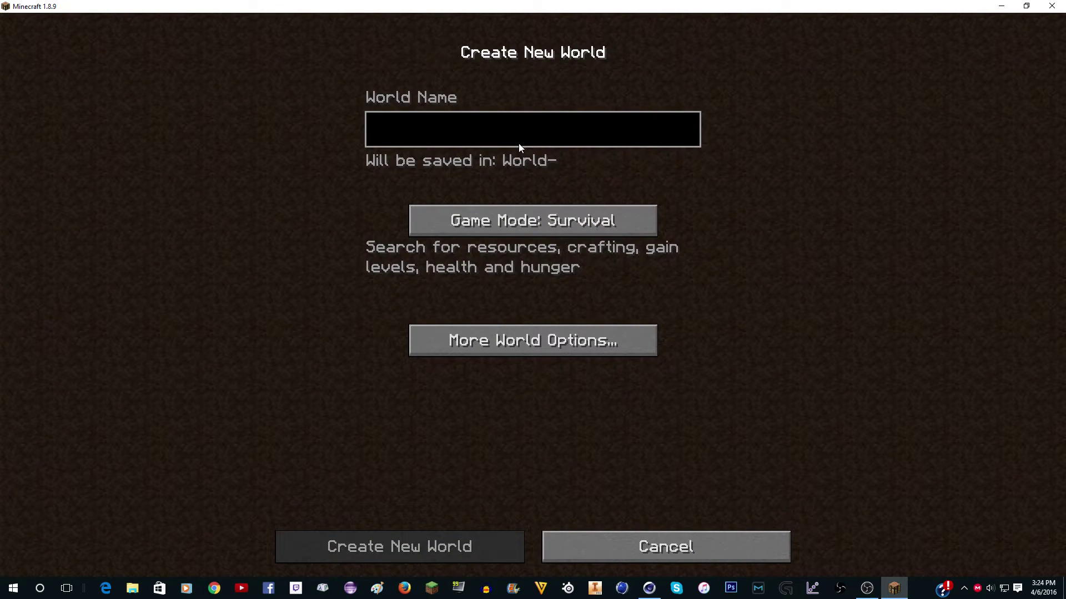
text(Tutorial )
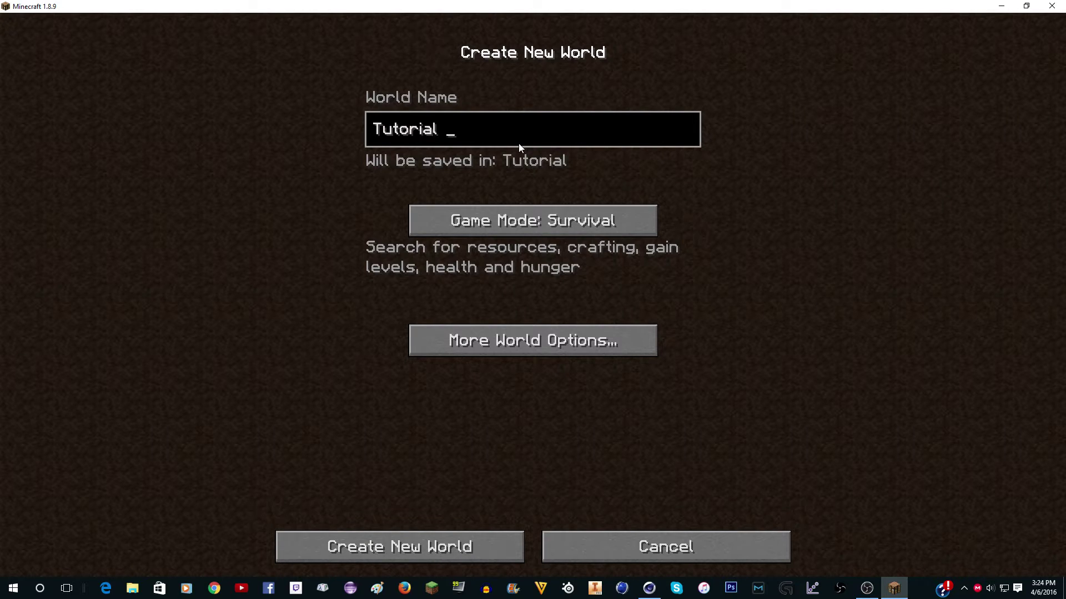
text(World)
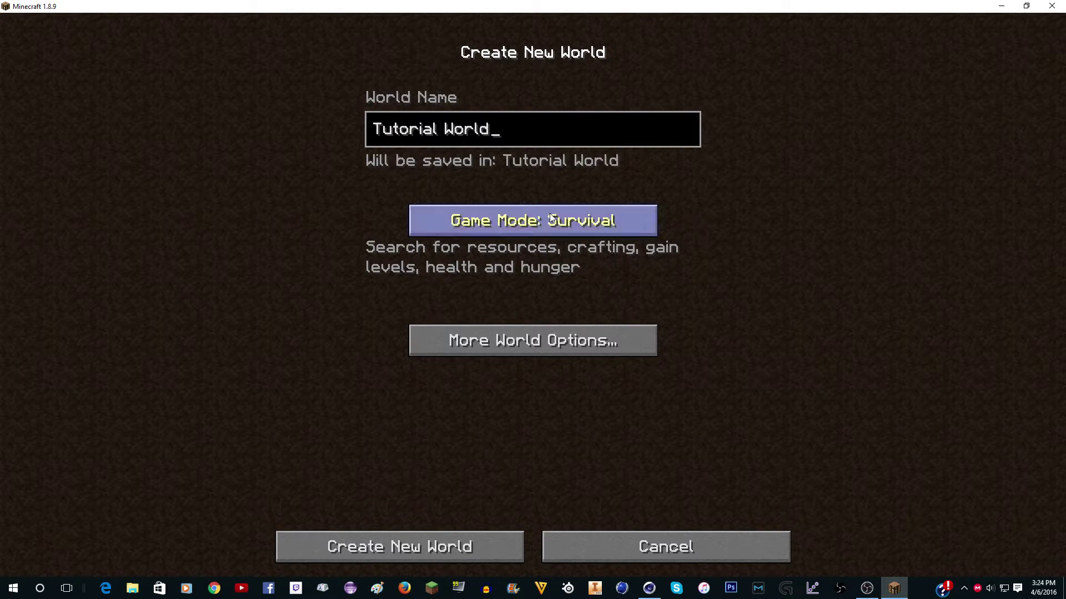
Step: Set the game mode to Creative and create the world with the default world options
click(550, 220)
click(549, 216)
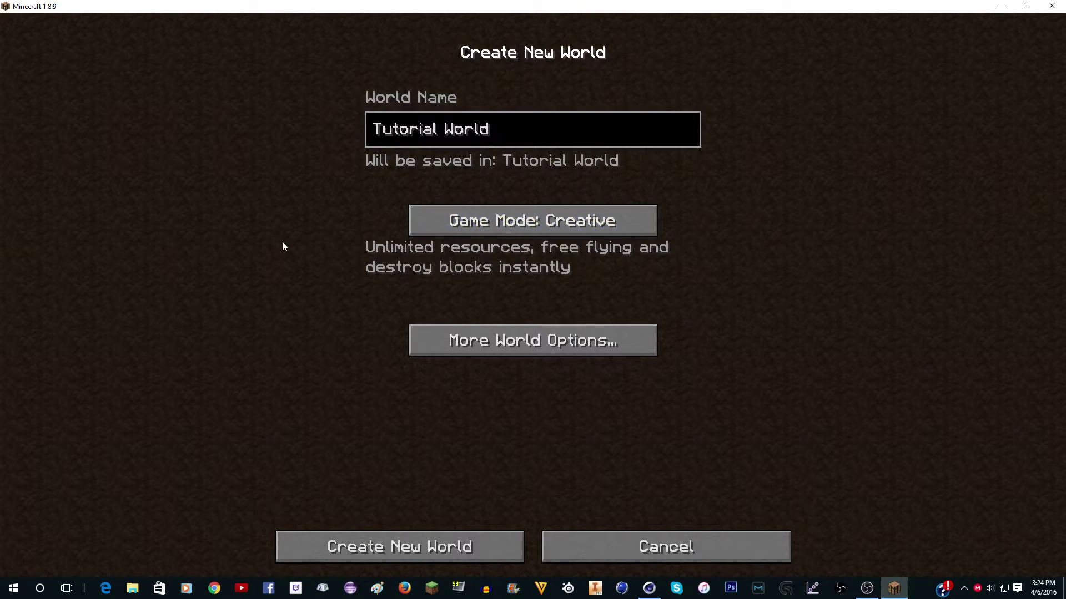
click(591, 346)
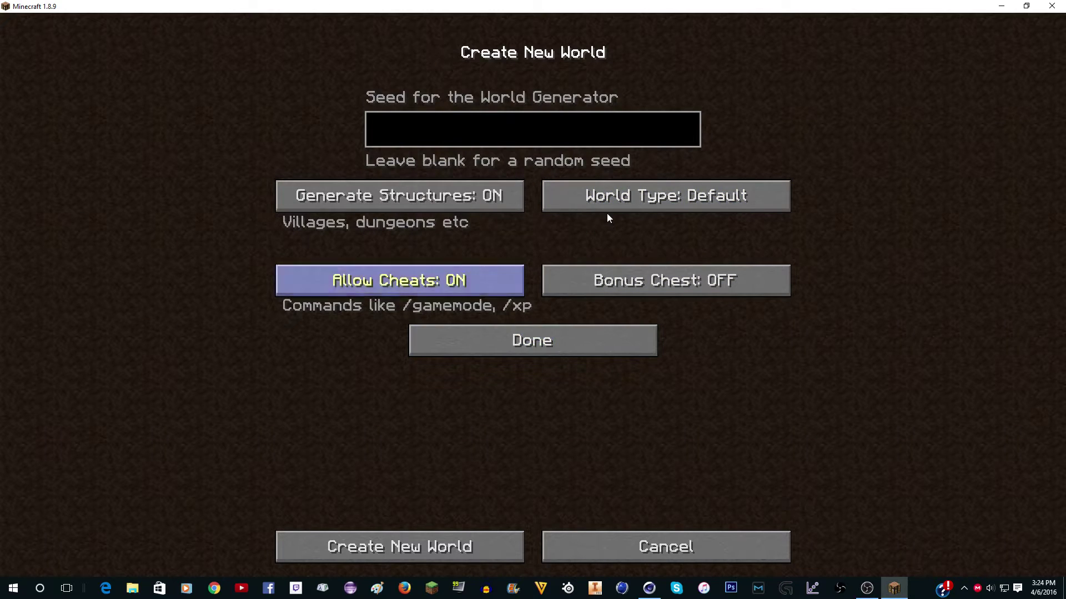
click(436, 549)
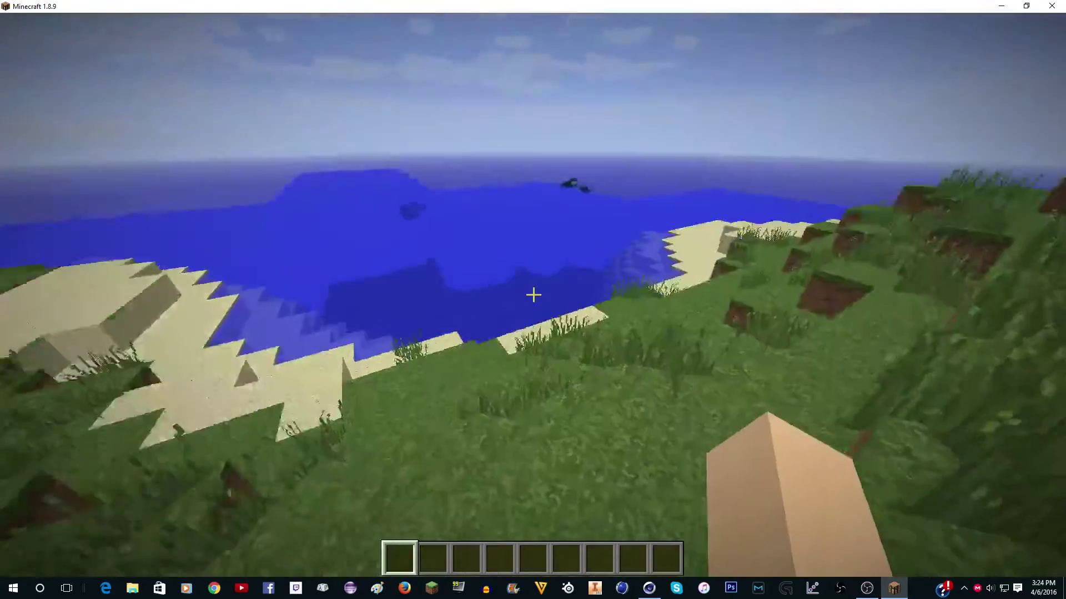
Step: Fly across the island to explore its terrain, and save and quit the world, closing Minecraft
key(w)
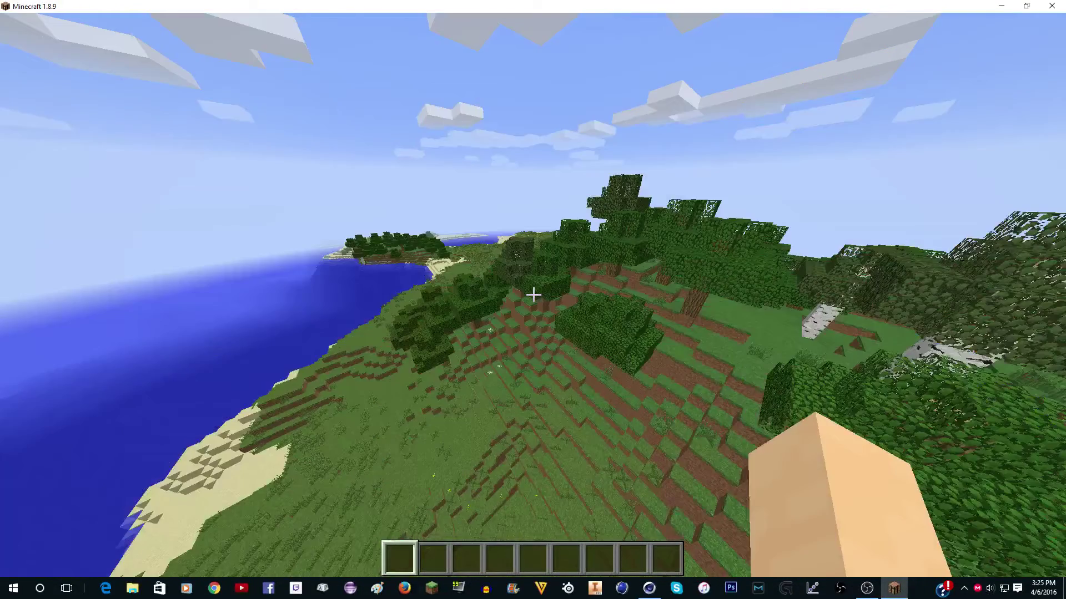
key(w)
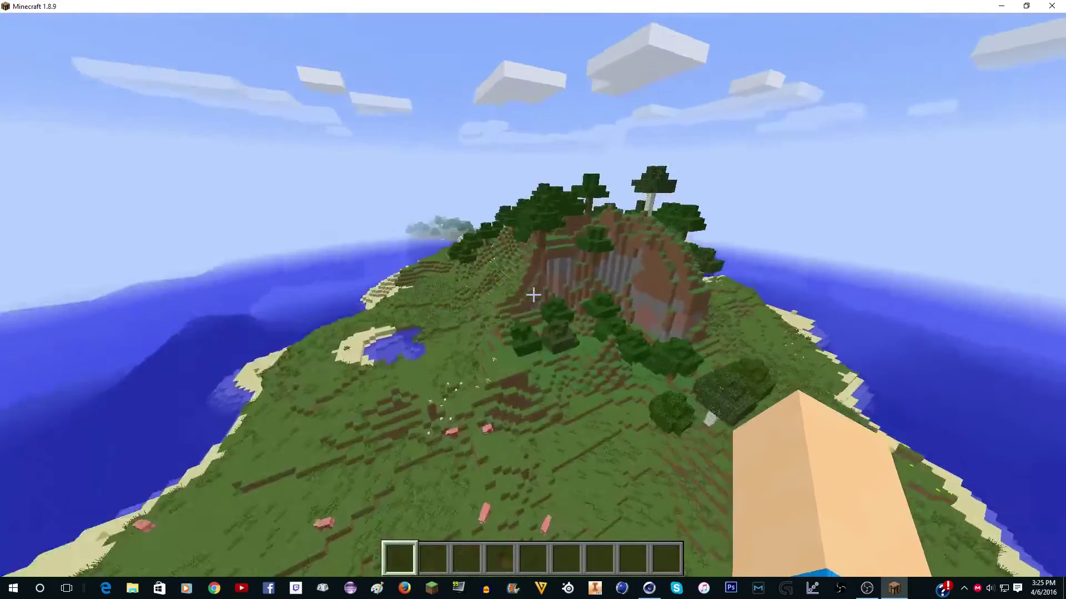
key(Escape)
click(524, 341)
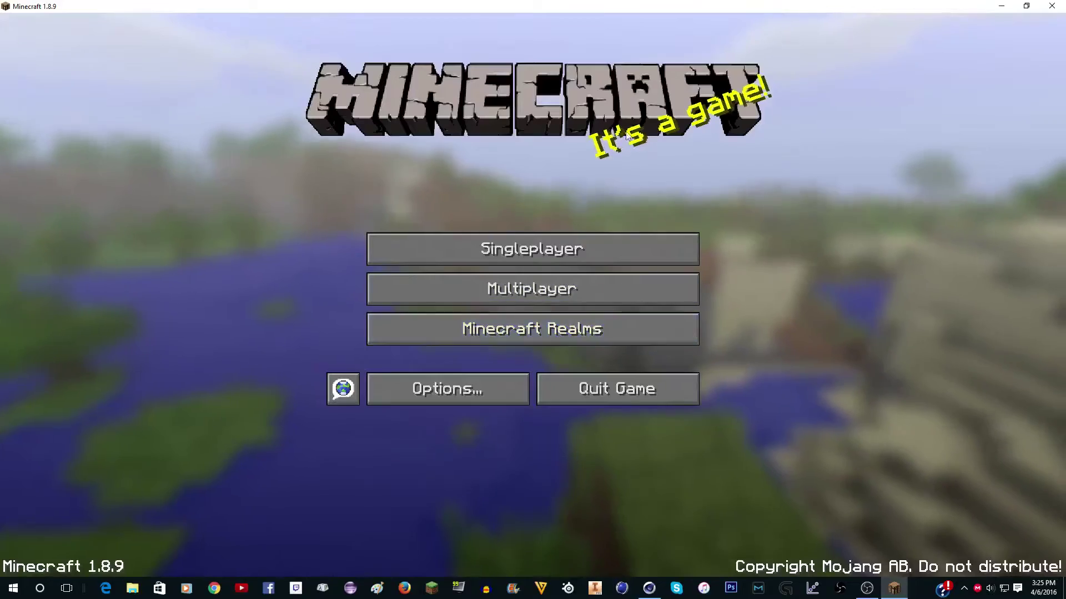
click(1051, 6)
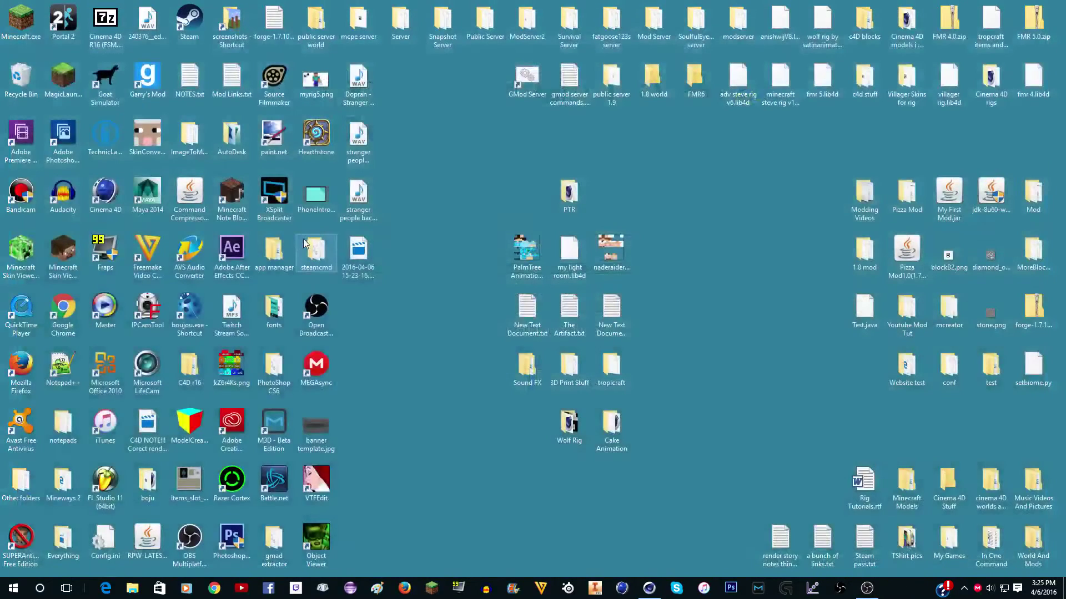
Step: Launch Mineways.exe from the Mineways 2 folder on the desktop and close the folder window
double_click(60, 480)
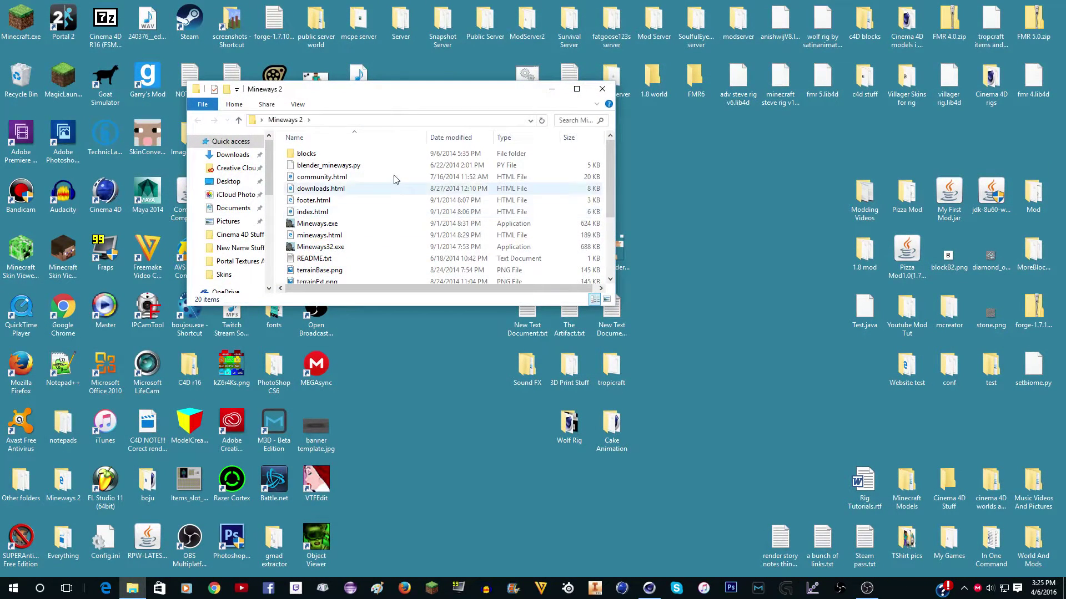
scroll(395, 175, down, 2)
scroll(392, 178, up, 2)
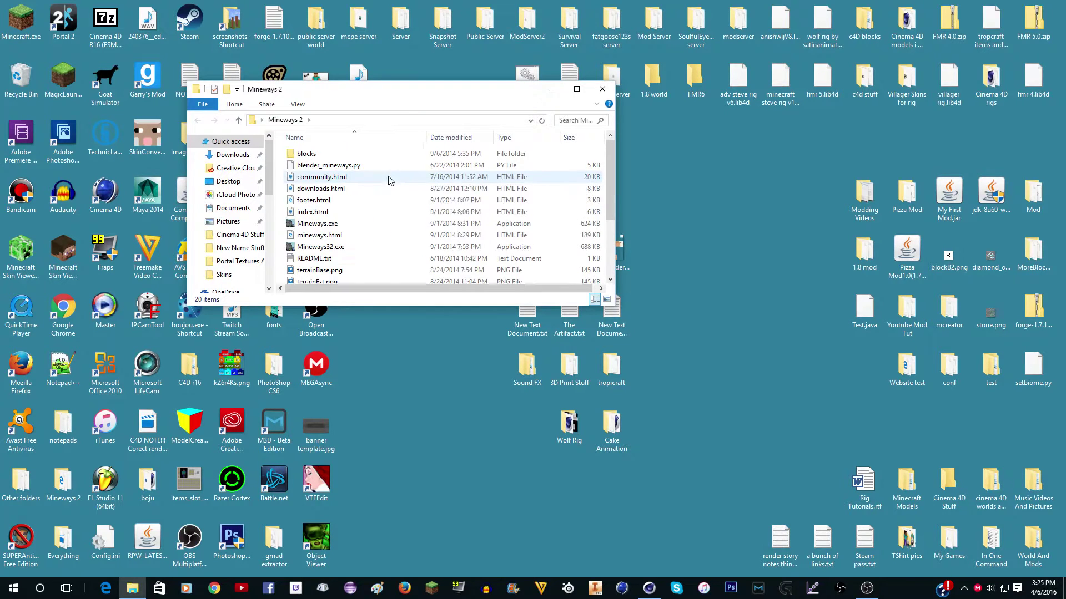
double_click(341, 224)
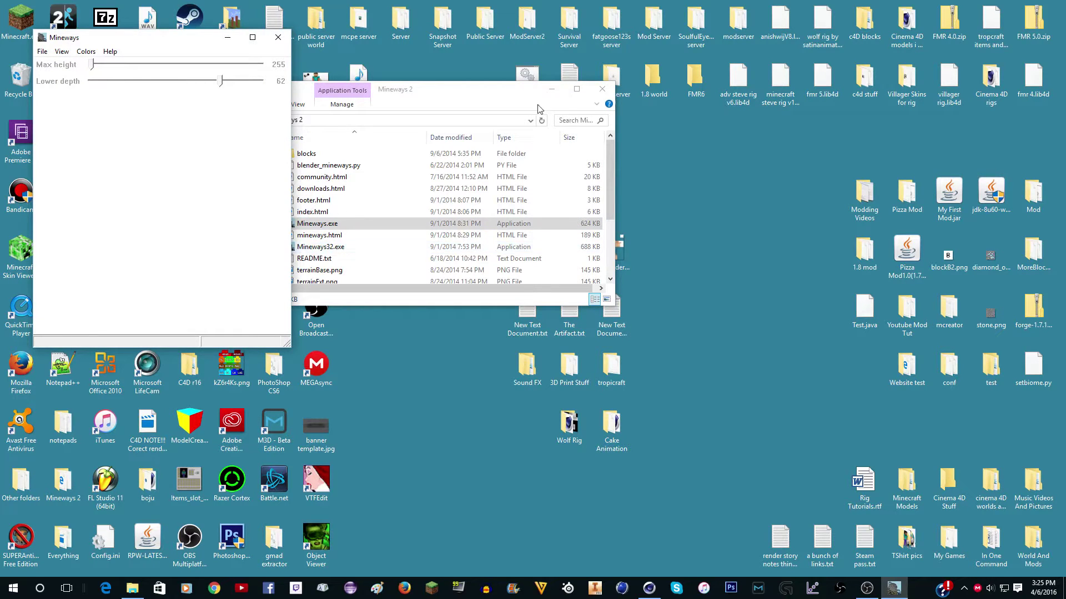
click(602, 88)
drag(178, 43, 381, 70)
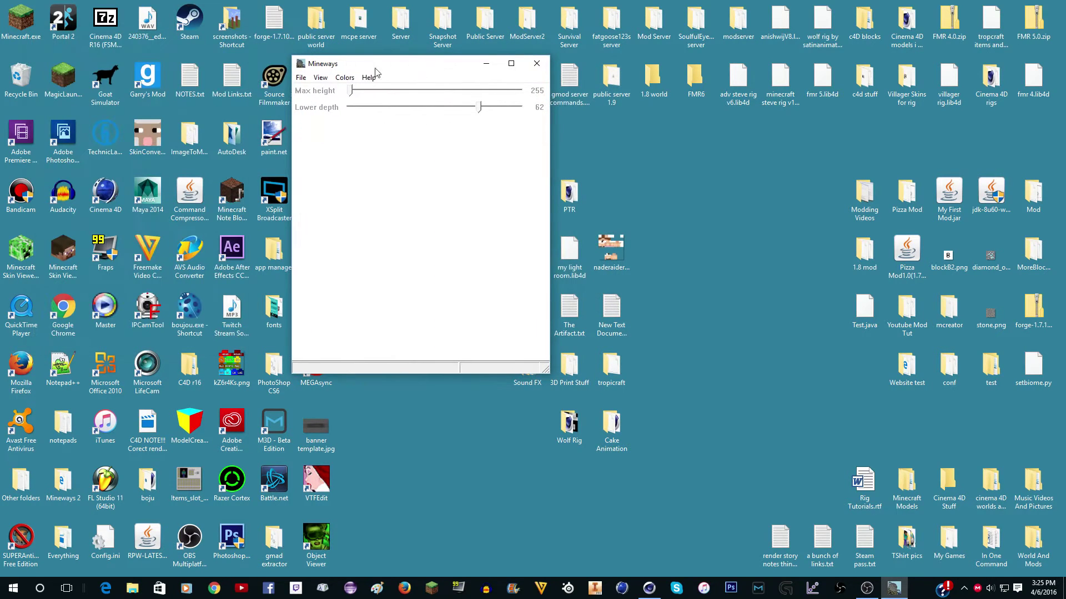
click(300, 77)
mouse_move(315, 93)
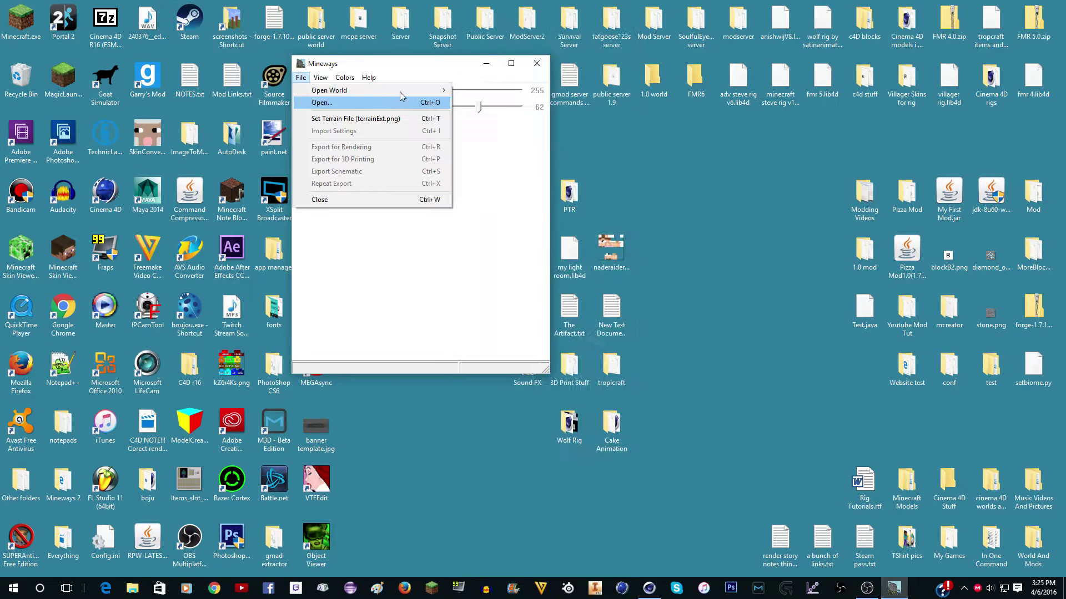
click(350, 102)
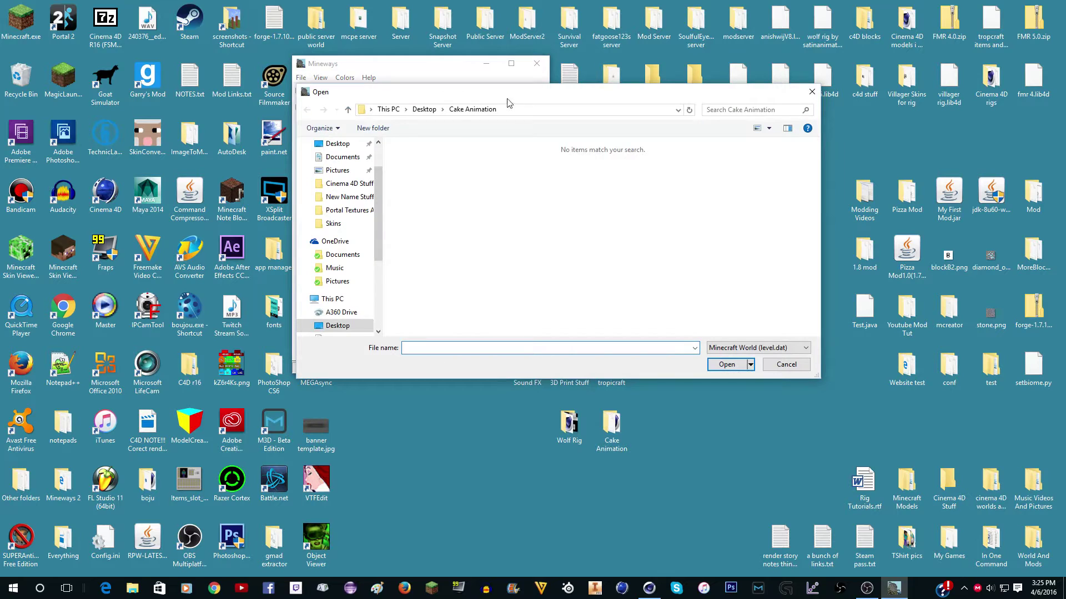
click(811, 91)
Step: Open the saved Minecraft world "Tutorial World" in Mineways
click(300, 78)
mouse_move(307, 89)
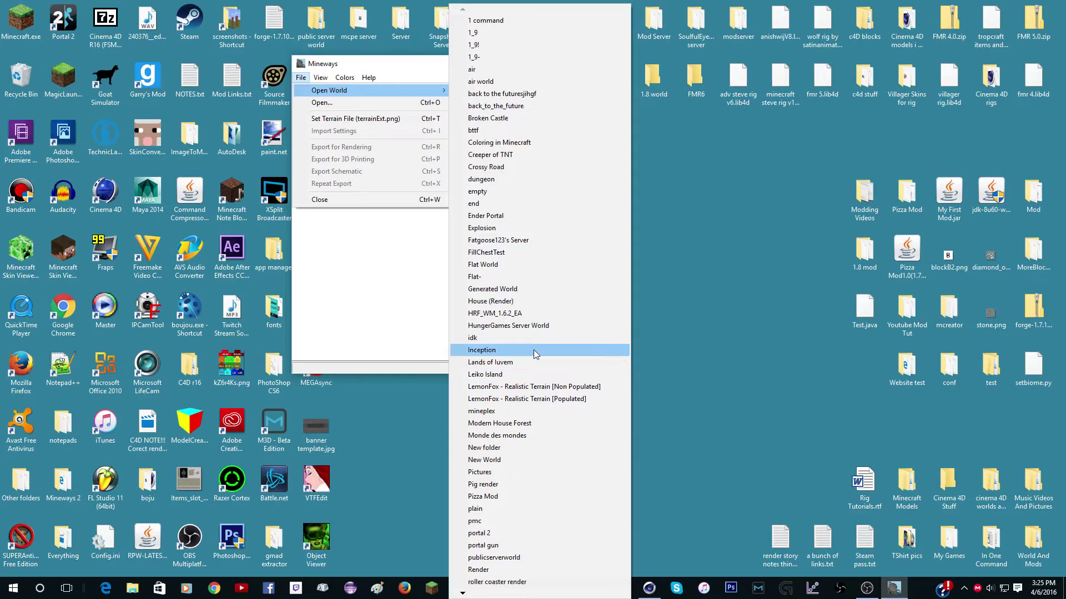
mouse_move(471, 593)
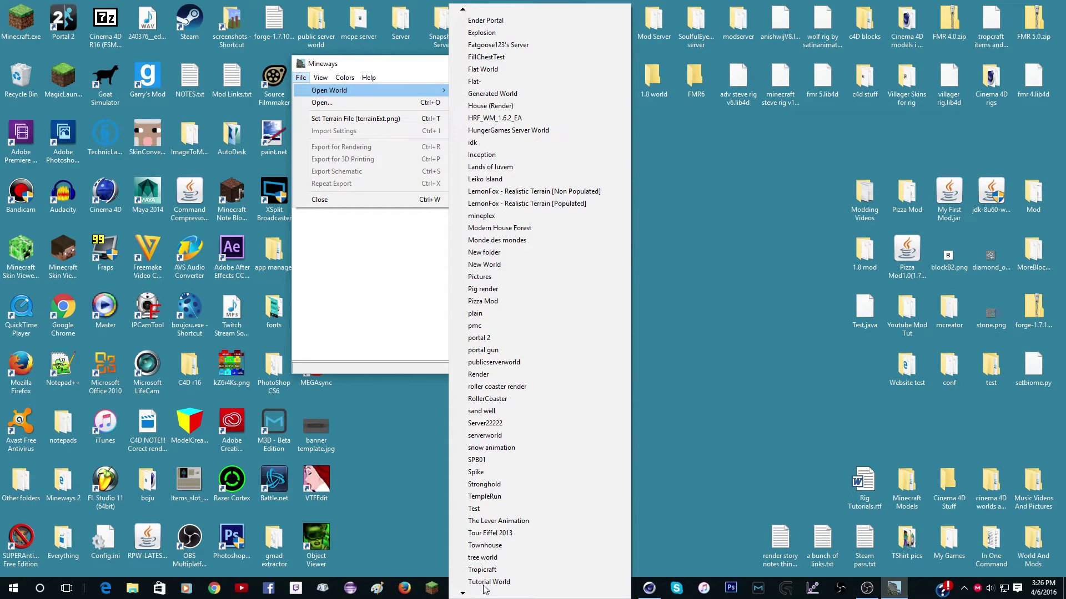
click(486, 582)
Step: Examine the island and its surroundings on the world map at close and distant zoom levels
scroll(424, 225, up, 5)
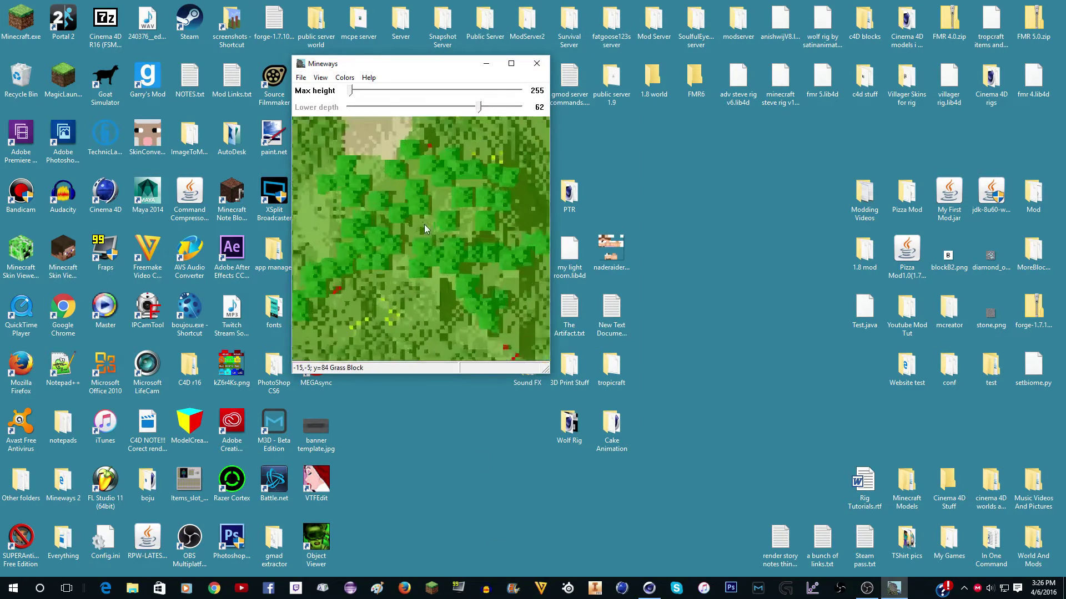
scroll(424, 224, down, 5)
scroll(392, 227, up, 5)
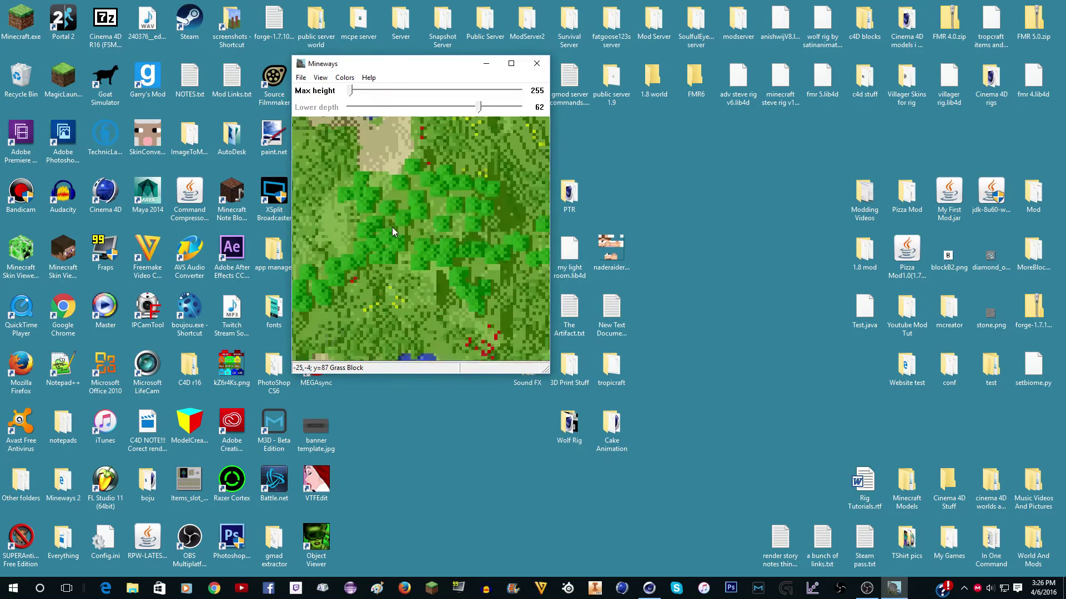
scroll(392, 228, down, 5)
scroll(392, 228, up, 5)
scroll(392, 228, down, 5)
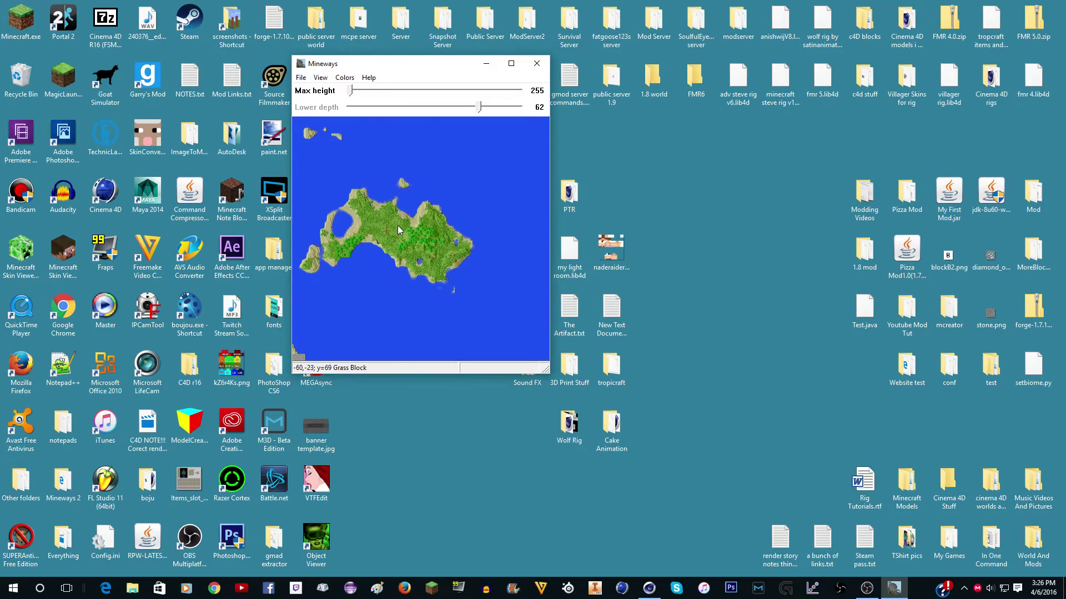
scroll(398, 225, up, 5)
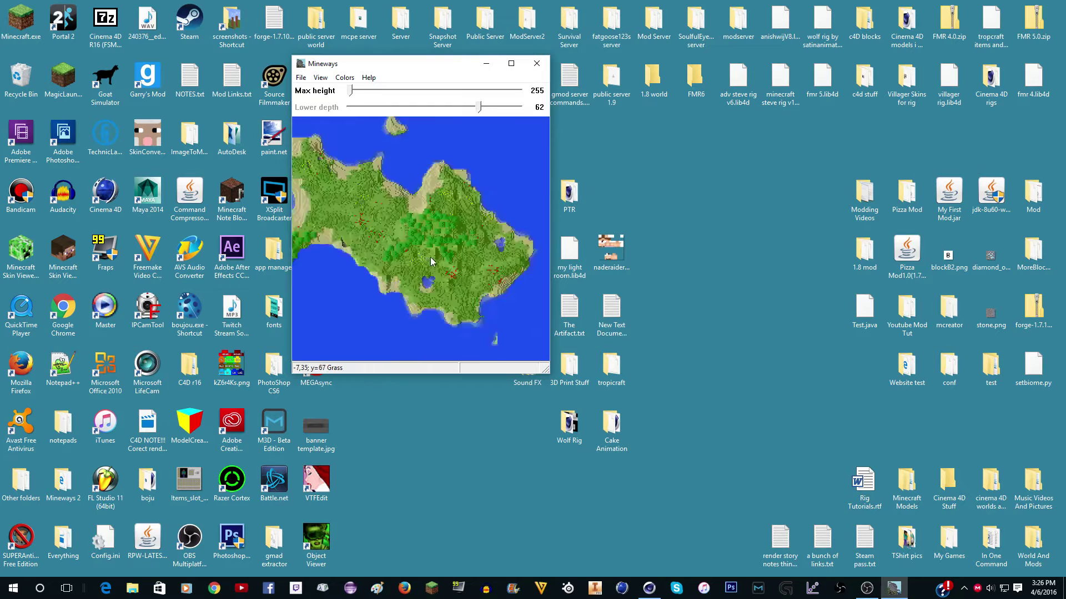
scroll(430, 259, up, 4)
scroll(428, 260, down, 6)
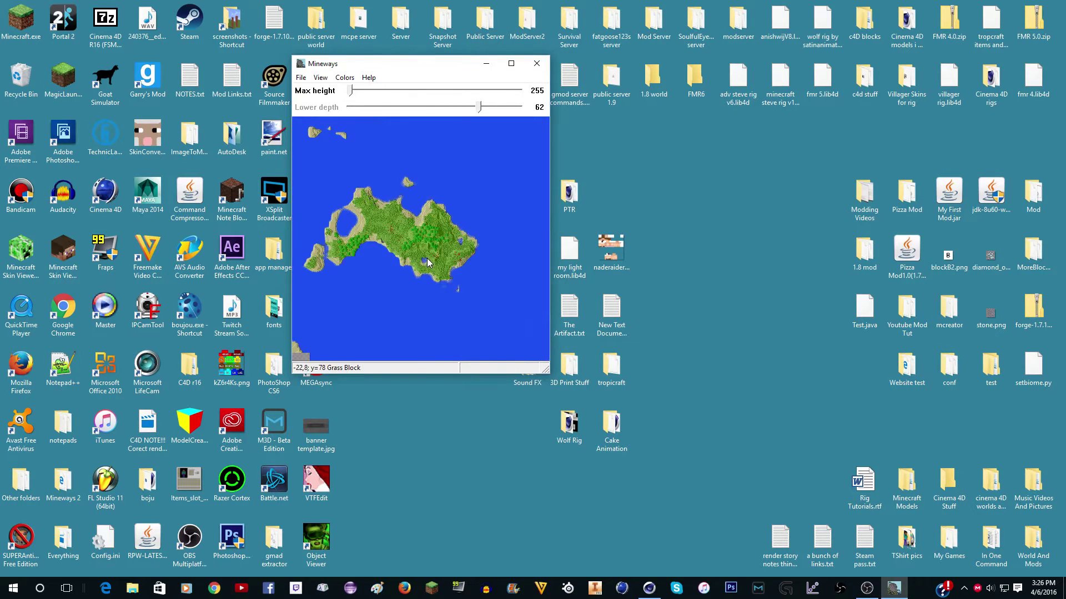
drag(325, 164, 349, 166)
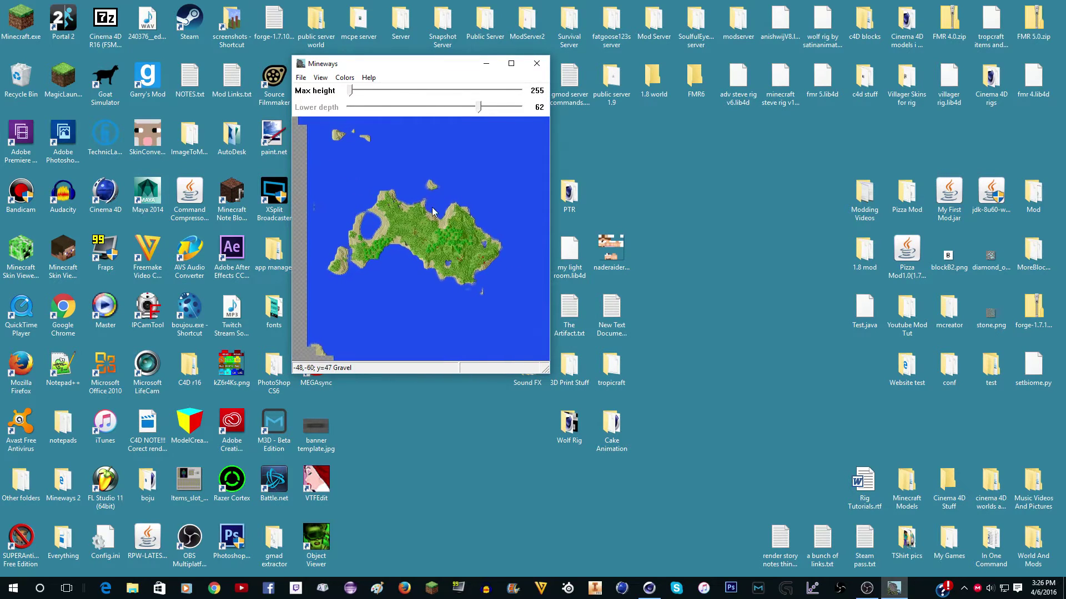
drag(433, 209, 309, 296)
scroll(435, 260, up, 3)
scroll(434, 261, down, 3)
drag(368, 232, 524, 159)
drag(369, 235, 405, 277)
scroll(428, 211, up, 4)
scroll(407, 273, up, 6)
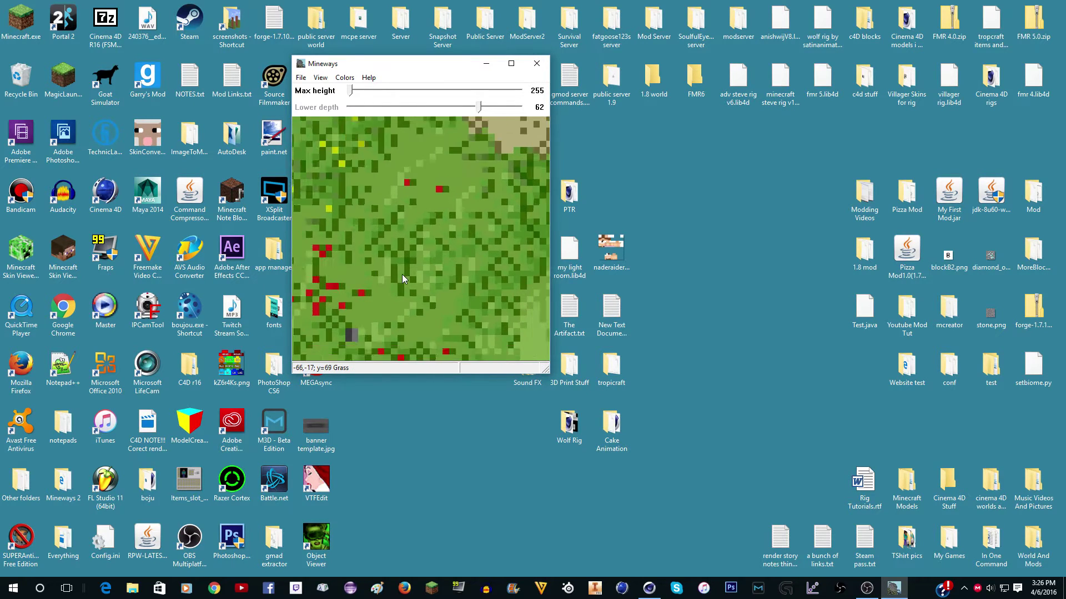
scroll(402, 275, down, 5)
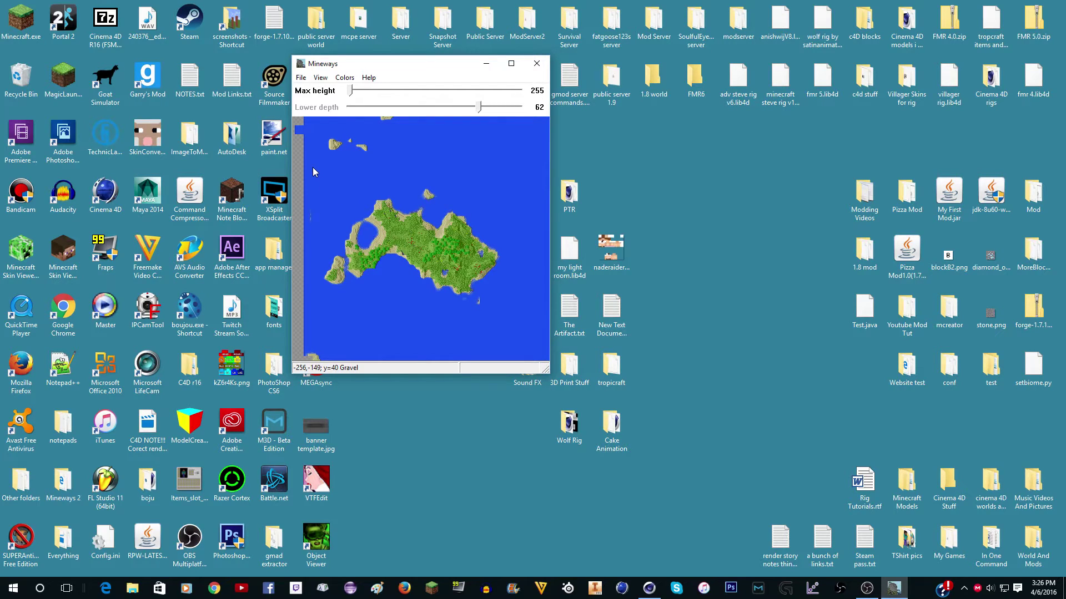
Step: Select a rectangle around the whole main island, about -269, -176 to 127, 175, and decline the automatic depth change to 15
mouse_move(310, 163)
mouse_down()
mouse_move(407, 160)
mouse_move(400, 215)
mouse_move(324, 157)
mouse_up()
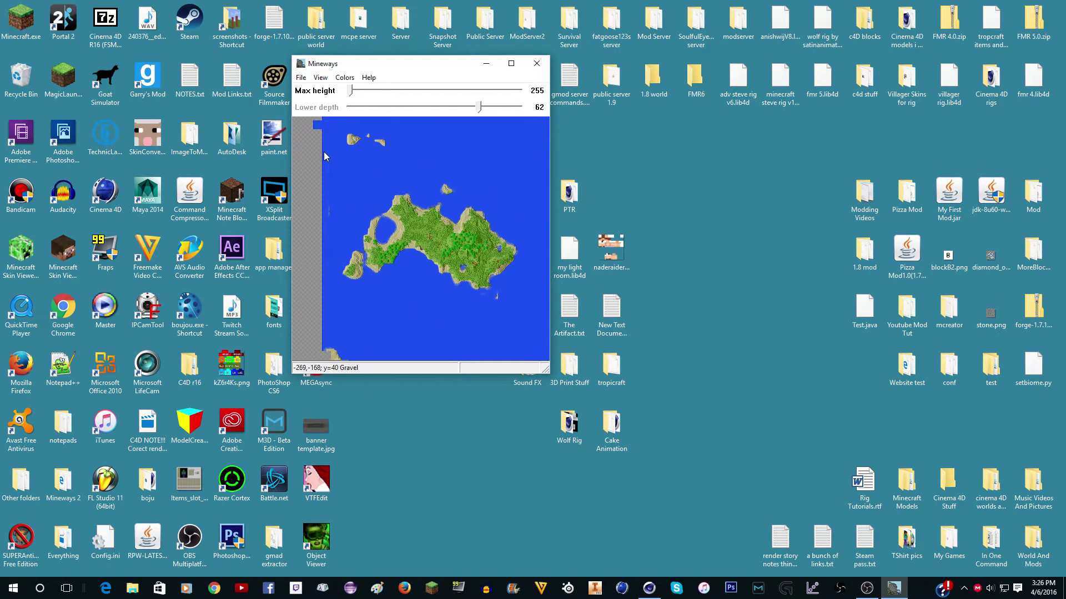
drag(324, 152, 545, 347)
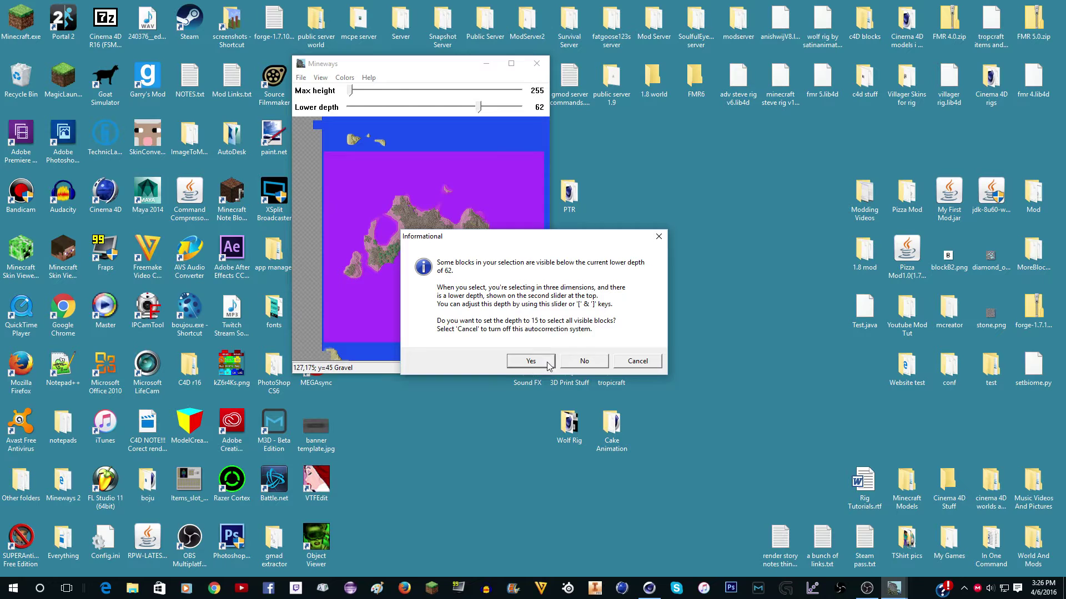
click(572, 362)
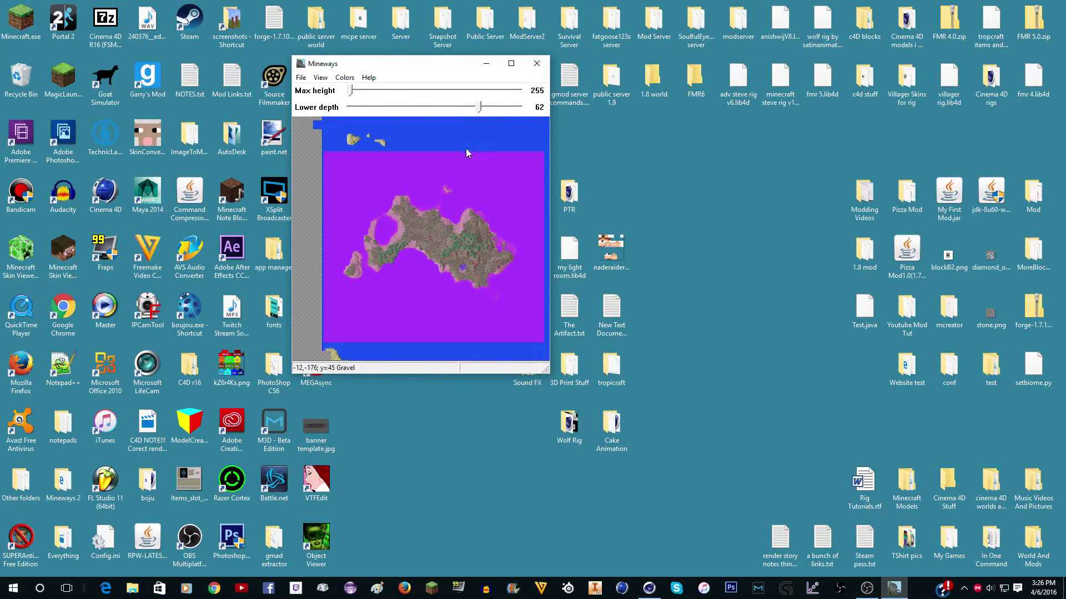
Step: Try a lower depth of 104 for the selected island area, inspect it on the map, and return the depth to 62
scroll(439, 215, up, 4)
scroll(439, 215, down, 4)
scroll(438, 215, up, 3)
scroll(438, 214, down, 3)
drag(483, 112, 450, 120)
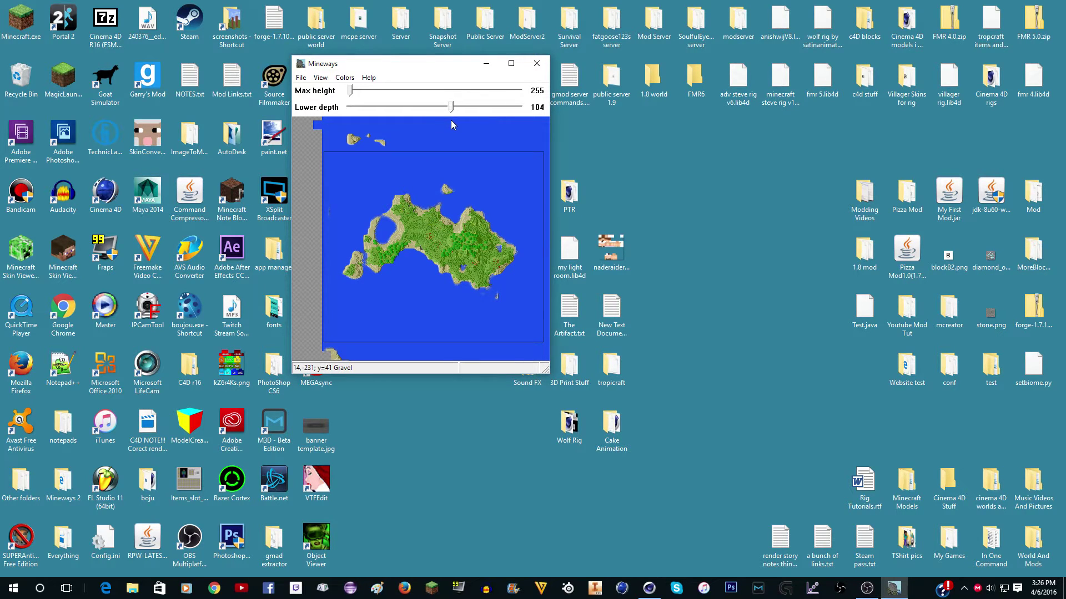
scroll(442, 234, up, 3)
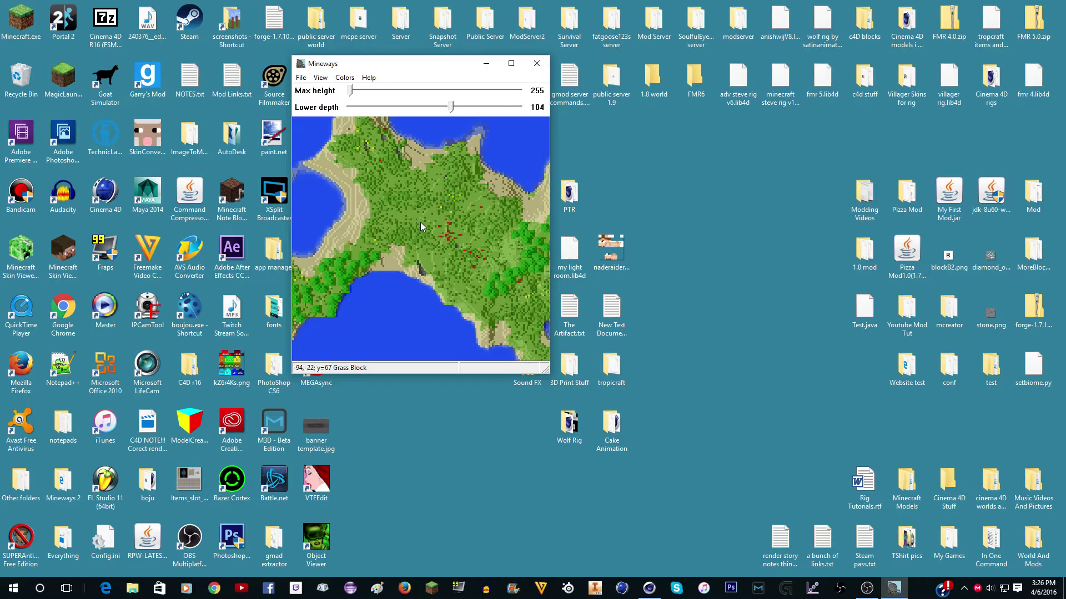
scroll(425, 205, down, 3)
drag(452, 107, 479, 110)
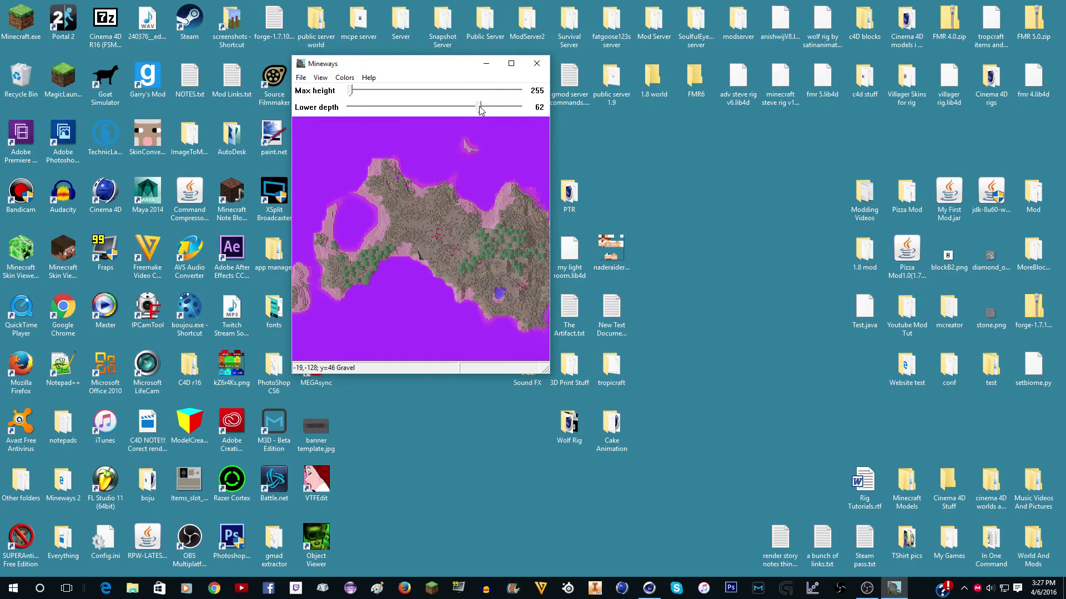
Step: Set the lower depth of the island selection to 0 and check the whole selected area on the map
drag(481, 109, 535, 111)
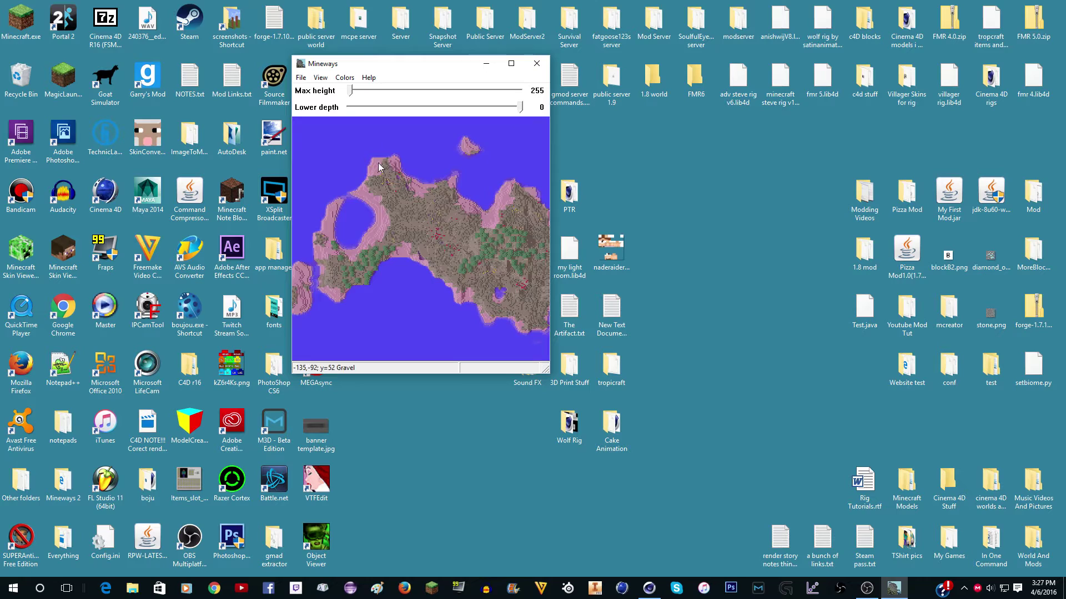
scroll(383, 179, down, 2)
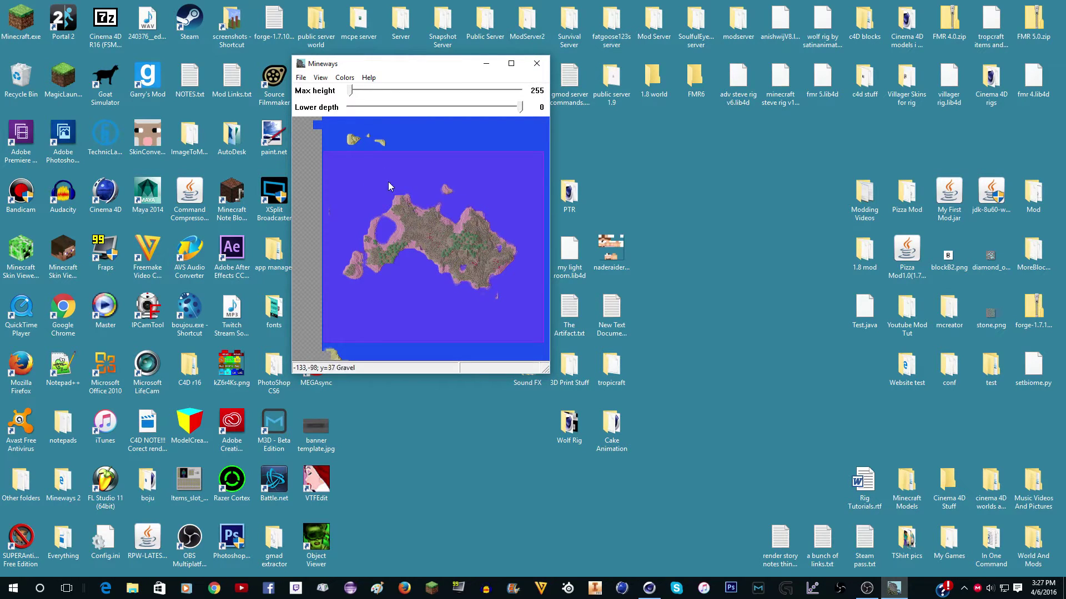
click(320, 79)
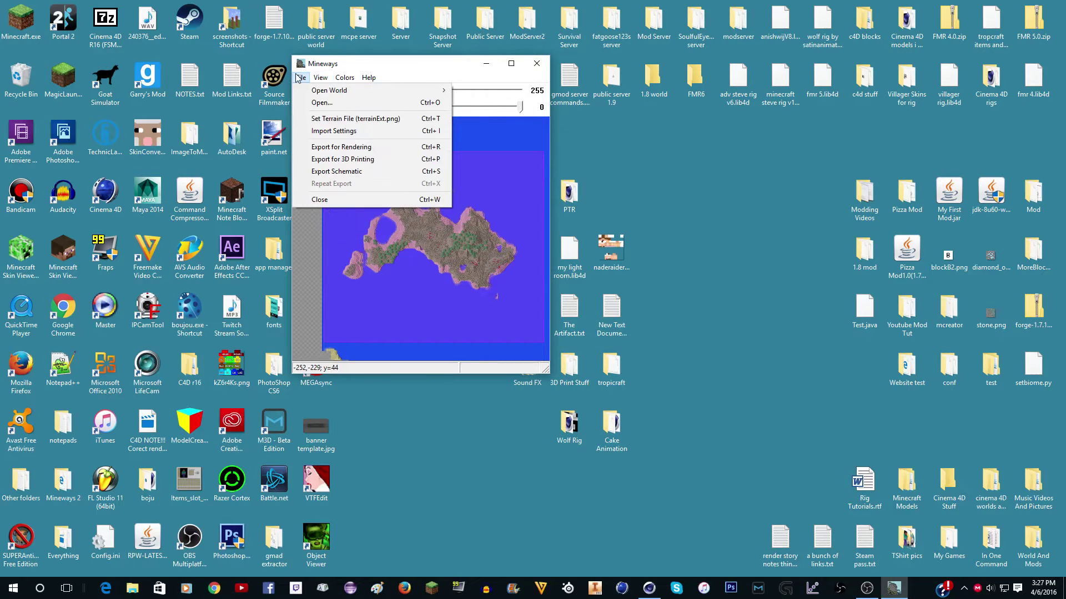
click(298, 78)
scroll(443, 222, up, 5)
scroll(436, 254, down, 5)
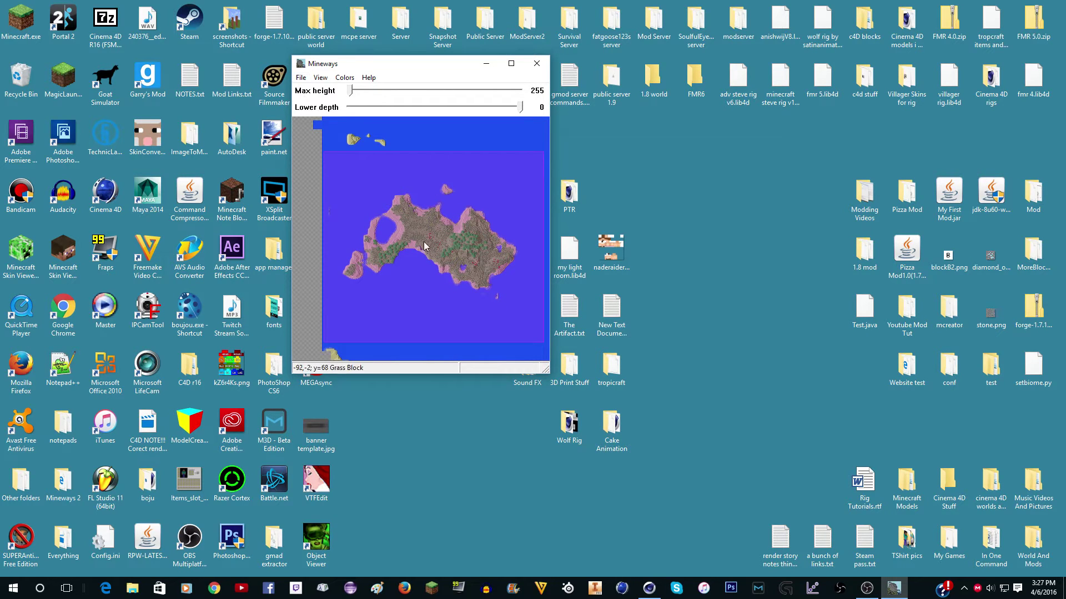
Step: Start an export for rendering and create a folder named "Tutorial World c4D" on the desktop for it
click(301, 78)
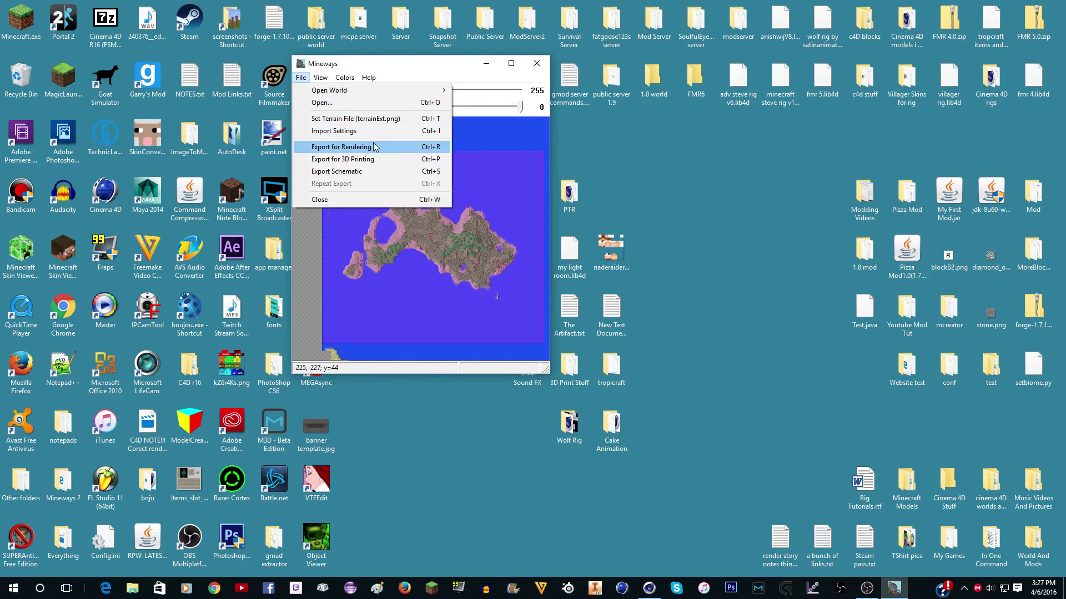
click(392, 149)
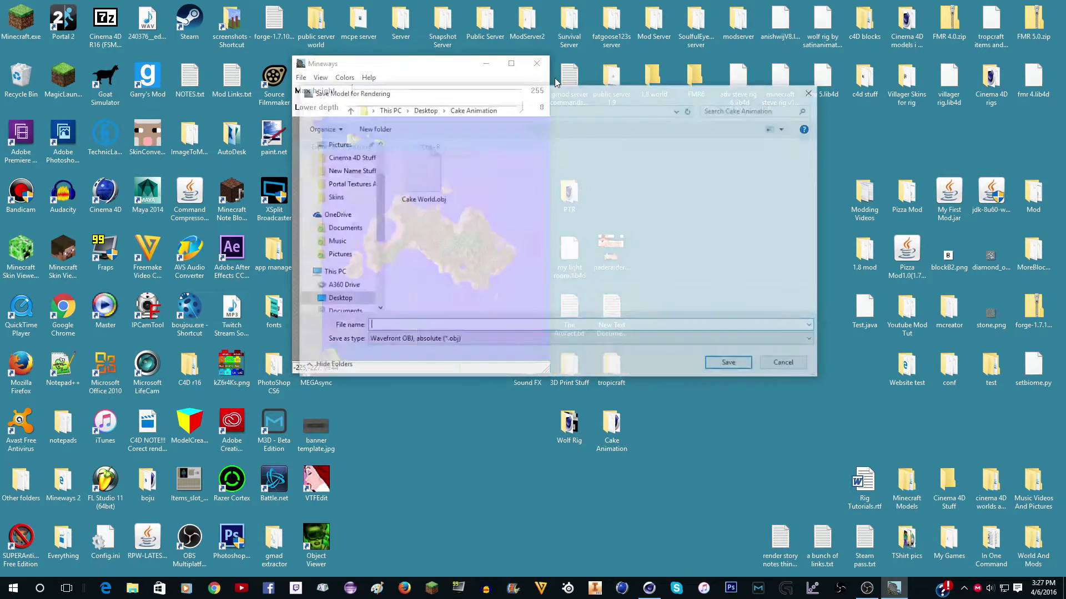
click(339, 299)
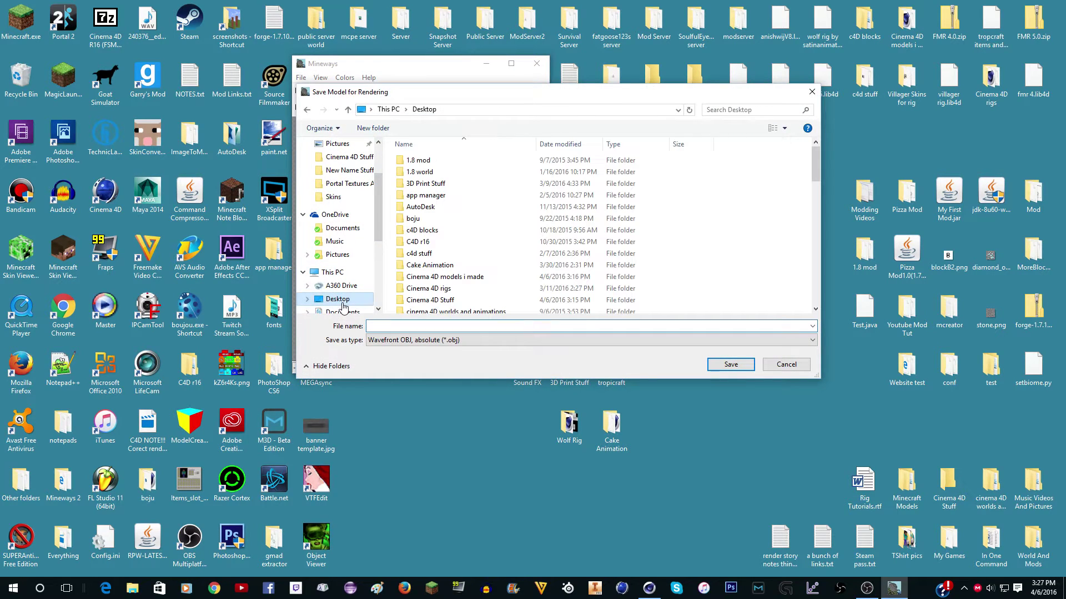
click(373, 128)
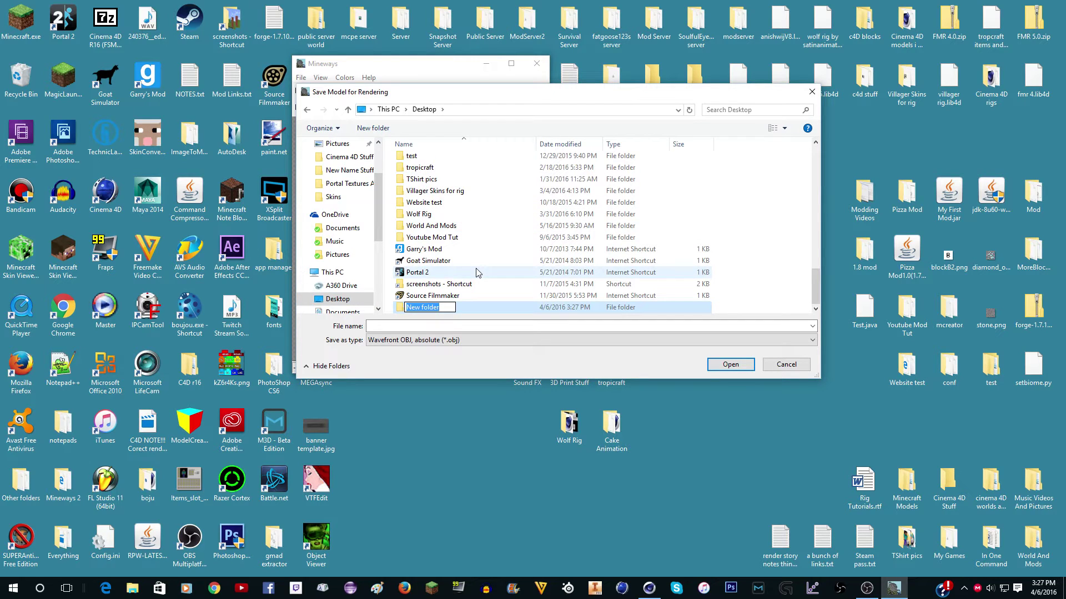
text(Tutorial World c4D)
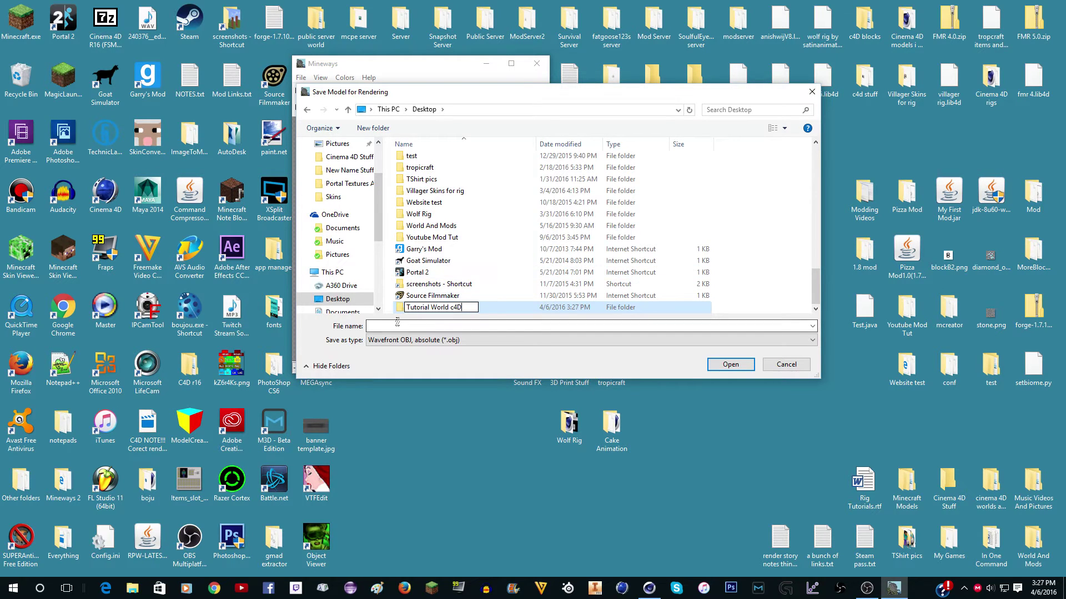
click(417, 313)
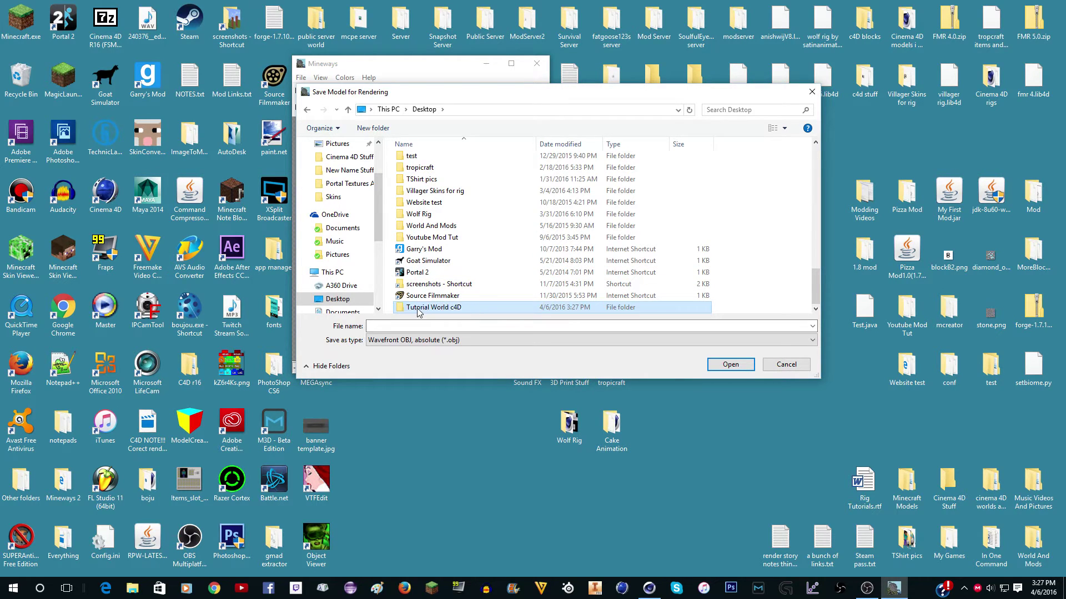
Step: Save the model as "World" in Wavefront OBJ, absolute format inside the Tutorial World c4D folder, accepting the model export settings
double_click(418, 309)
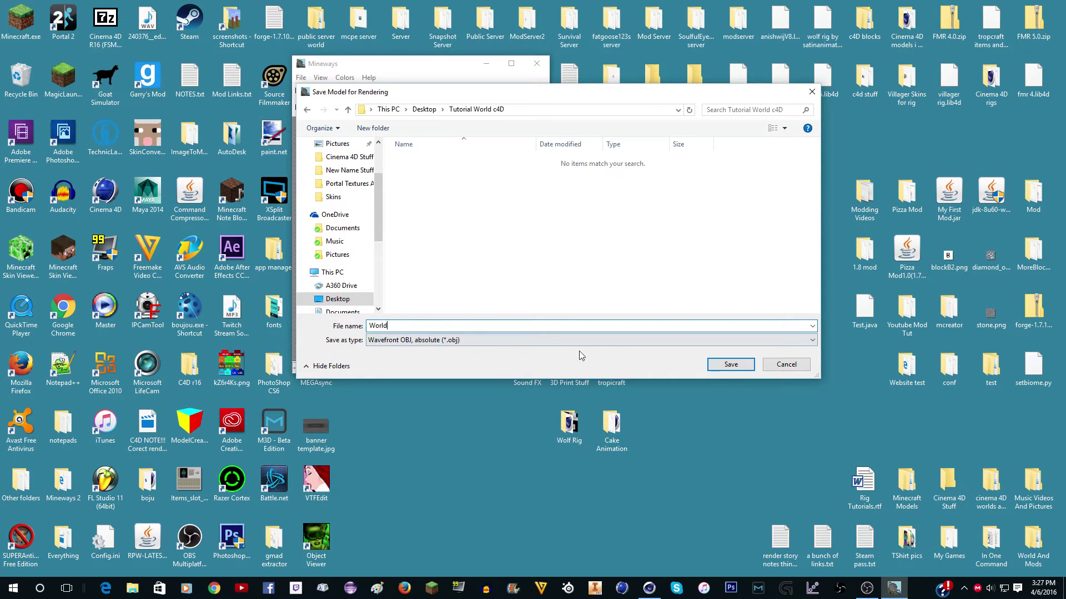
click(728, 365)
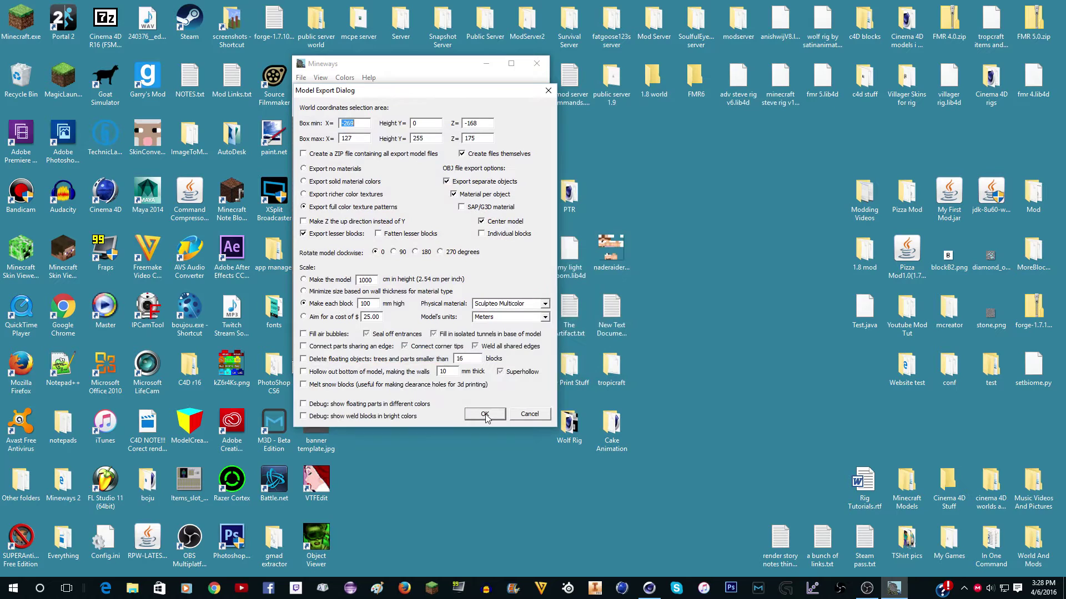
click(484, 415)
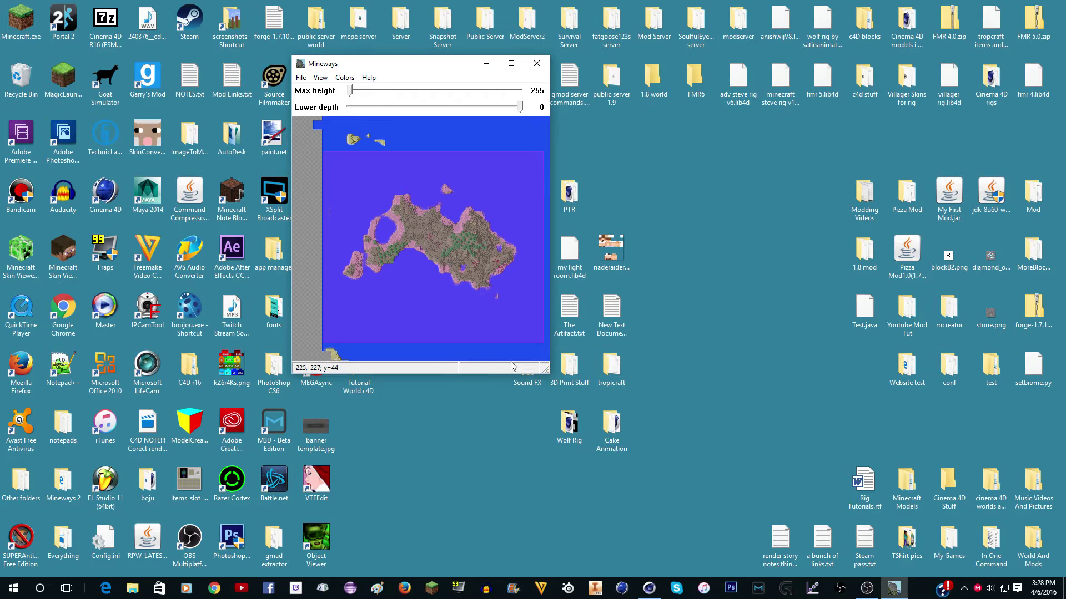
Step: Close Mineways and open the Tutorial World c4D folder from the desktop
drag(428, 70, 405, 115)
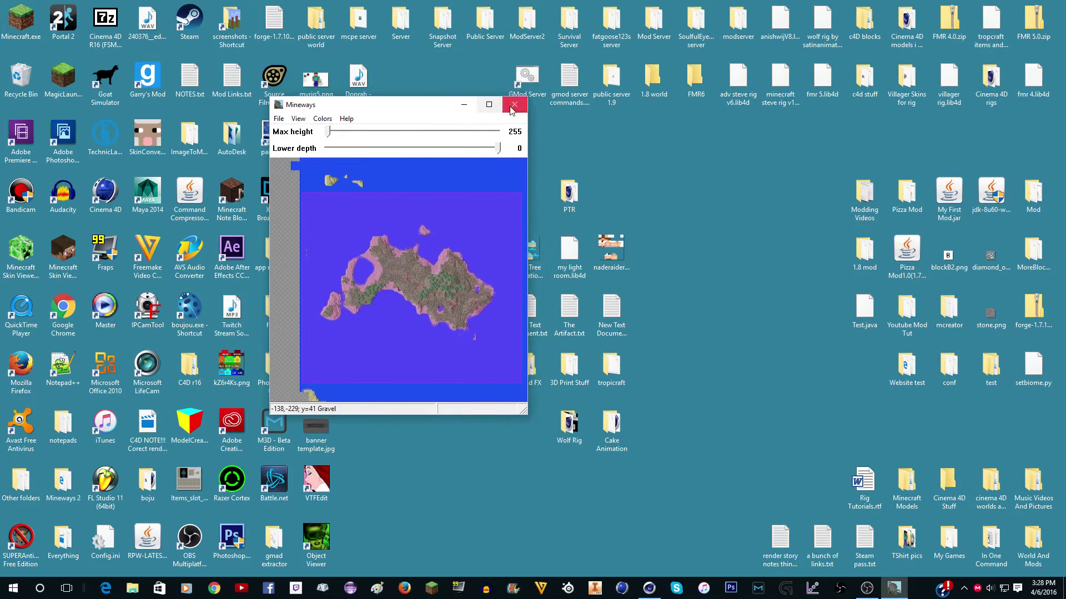
click(514, 106)
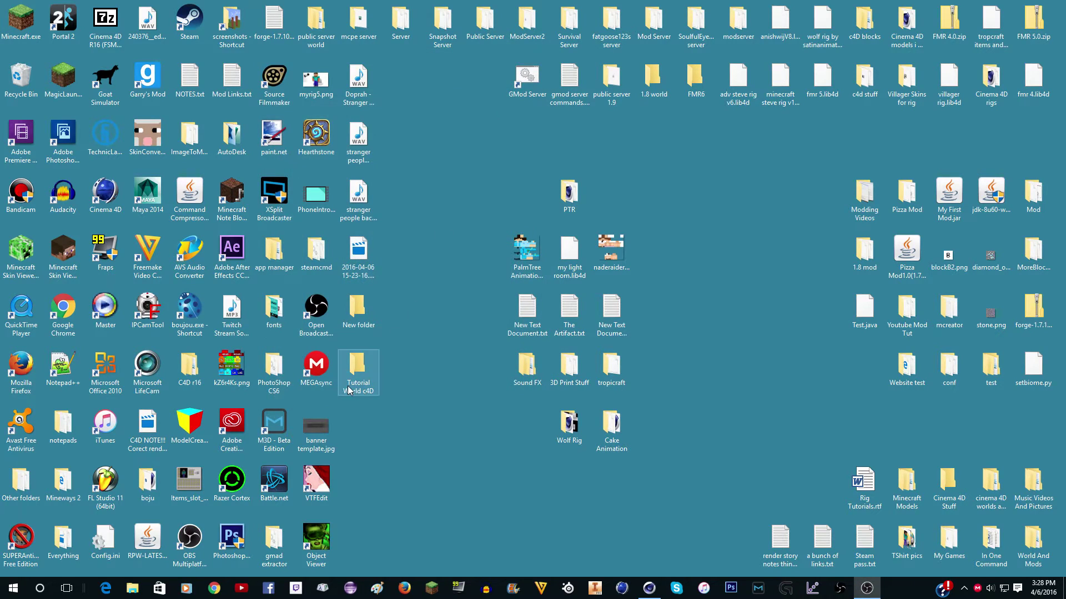
double_click(357, 381)
drag(462, 88, 653, 108)
Step: Look through the exported files in the folder: World.mtl, World.obj and the Alpha, RGB and RGBA images
click(503, 204)
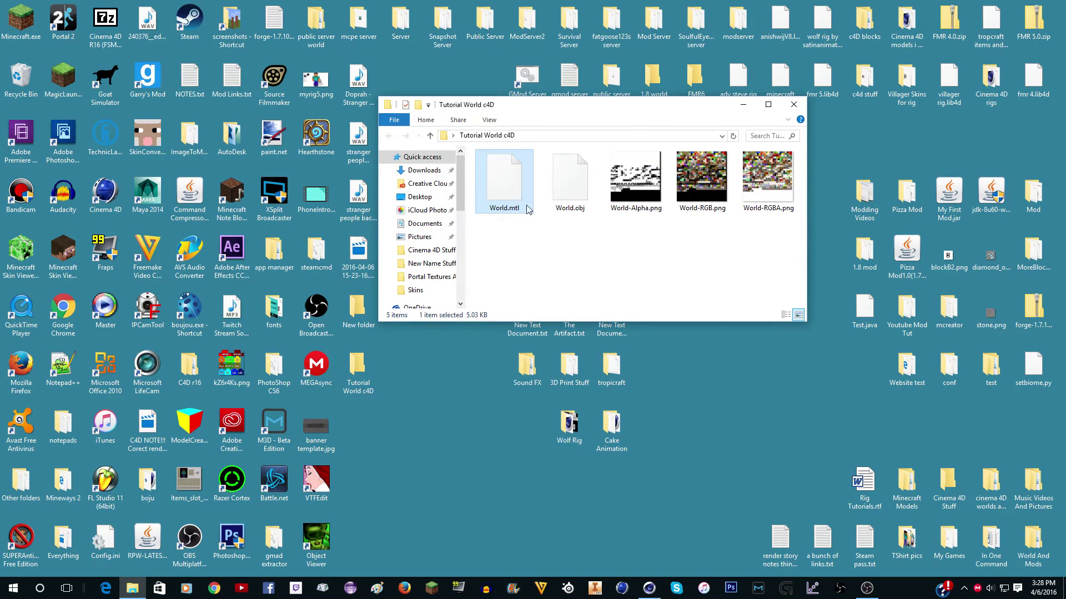
click(591, 197)
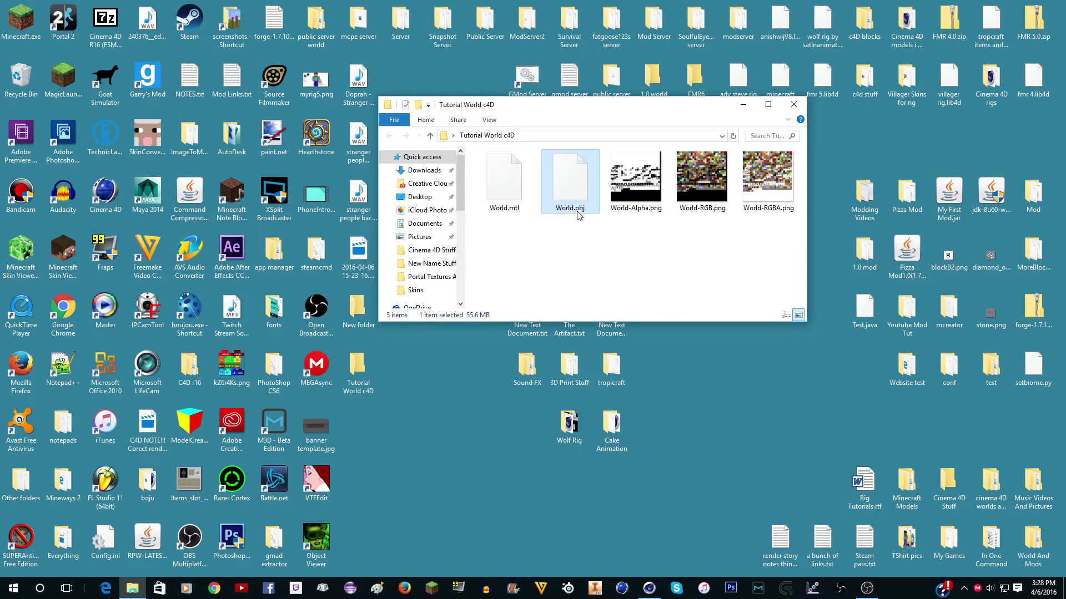
click(638, 175)
click(717, 175)
click(772, 174)
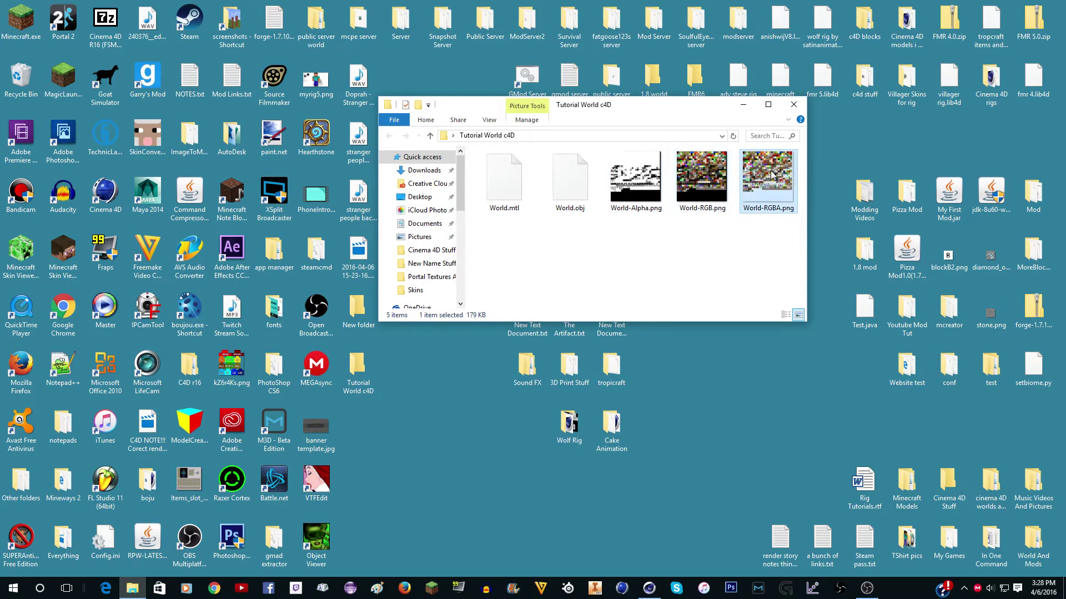
Step: Bring World.obj into Cinema 4D, accepting the Wavefront import with its scale in centimeters and normals imported
click(577, 161)
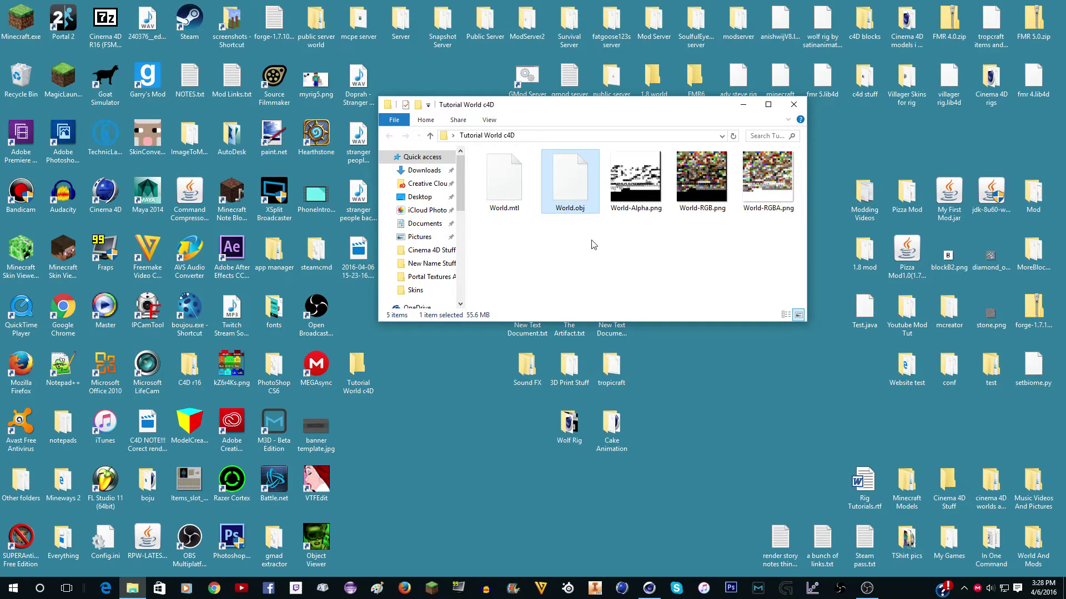
drag(576, 192, 487, 231)
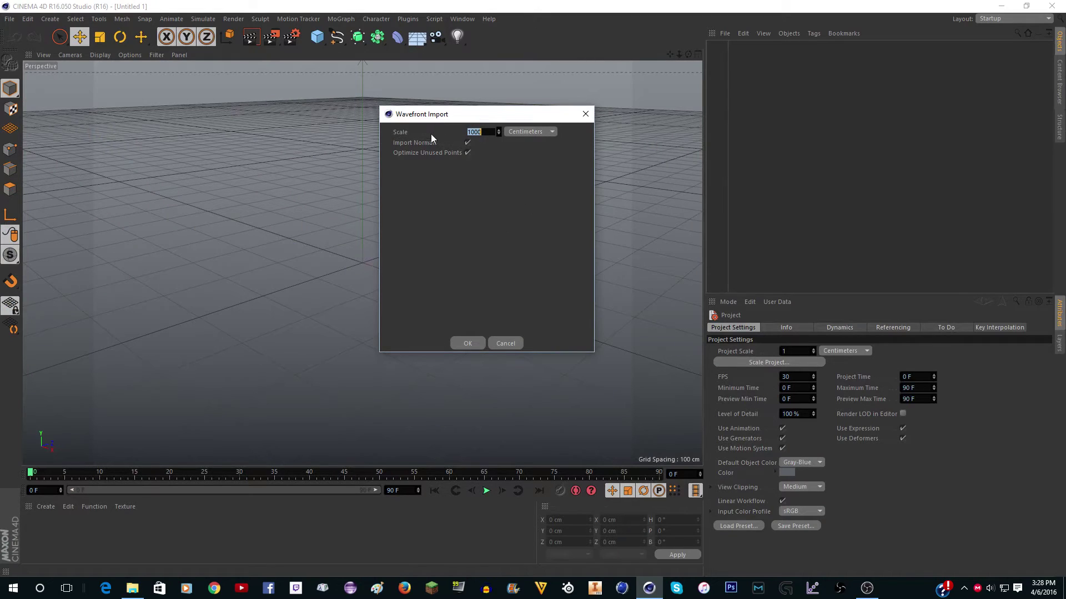
click(487, 132)
click(467, 343)
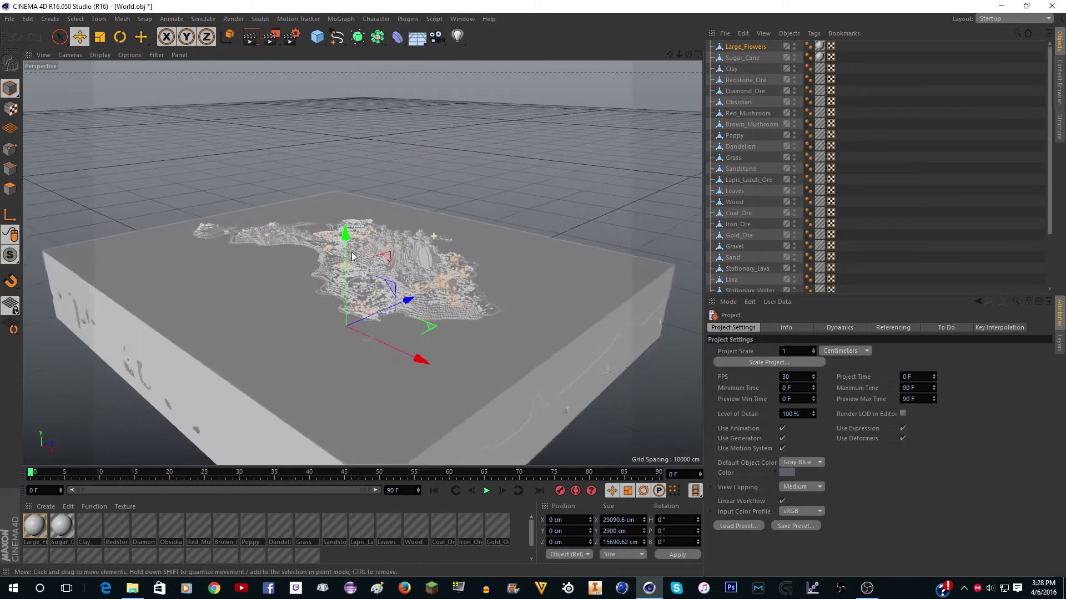
Step: Examine the imported island terrain in the perspective view, up close and from a low angle
drag(688, 54, 654, 83)
scroll(411, 284, up, 3)
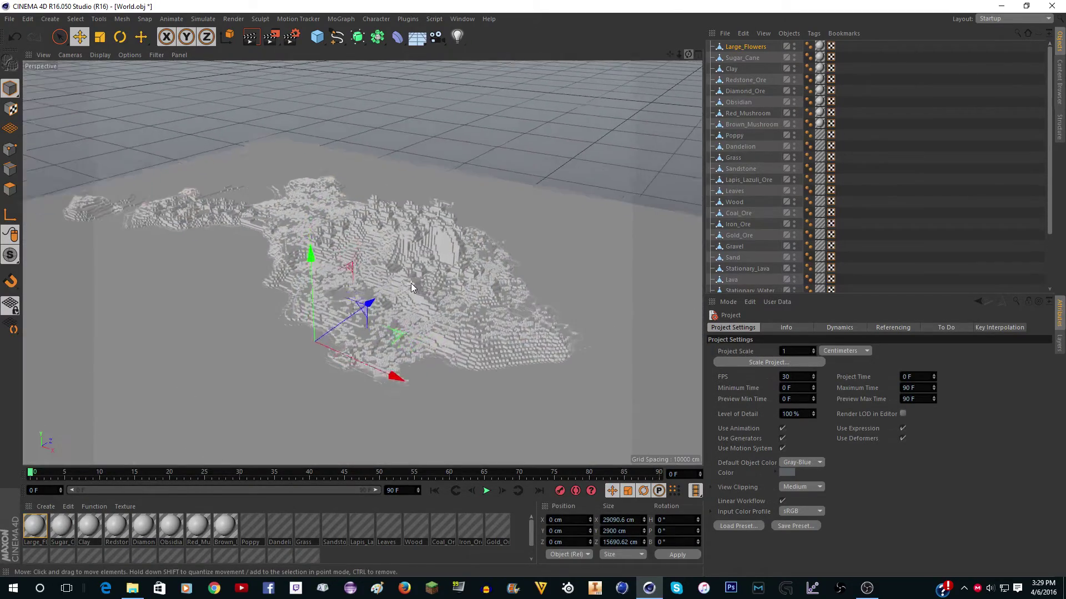
scroll(411, 287, up, 5)
scroll(401, 190, up, 5)
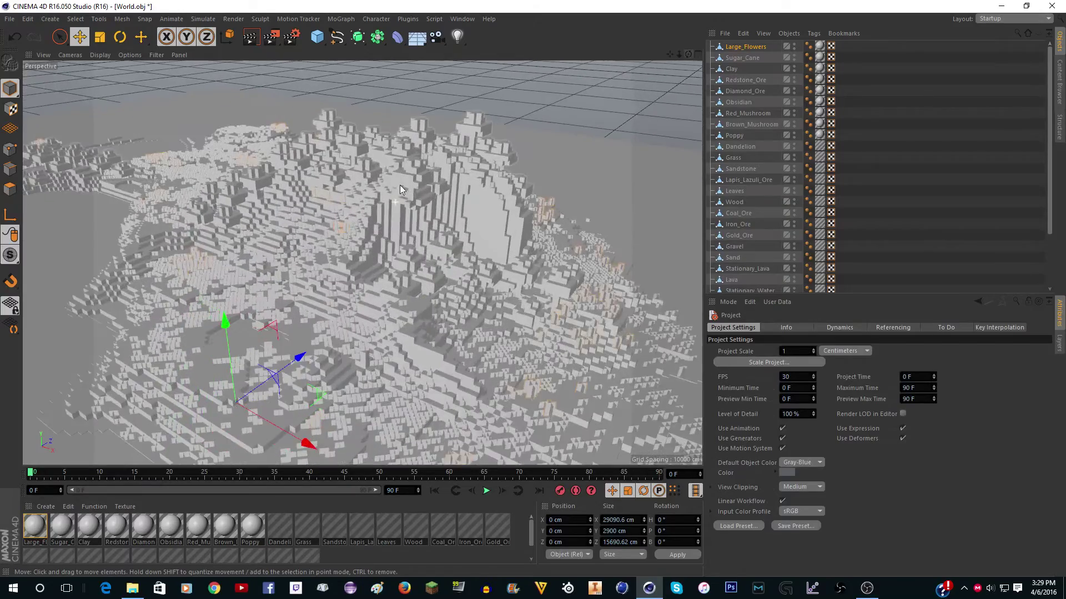
scroll(400, 189, up, 1)
drag(688, 54, 638, 25)
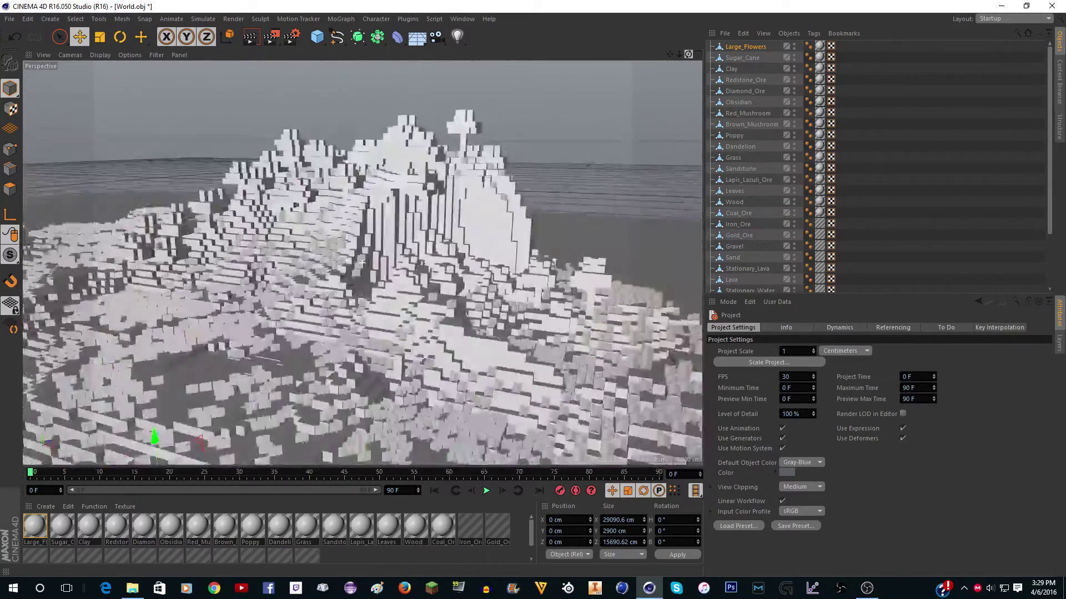
drag(588, 166, 563, 192)
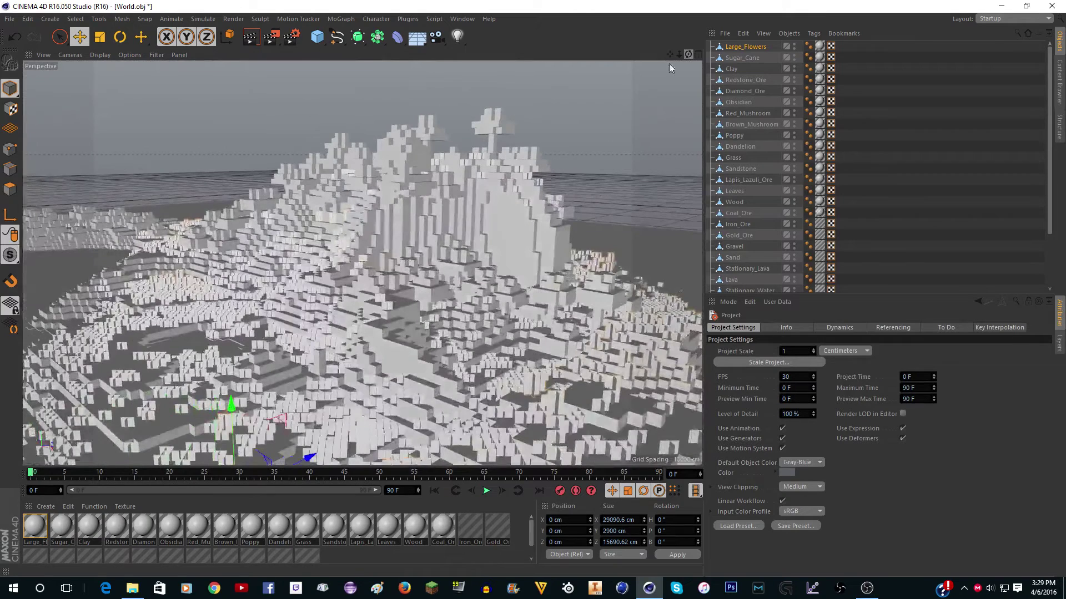
Step: Select all the imported materials, from Large_Flowers to Stone, and leave the scene objects deselected
click(37, 525)
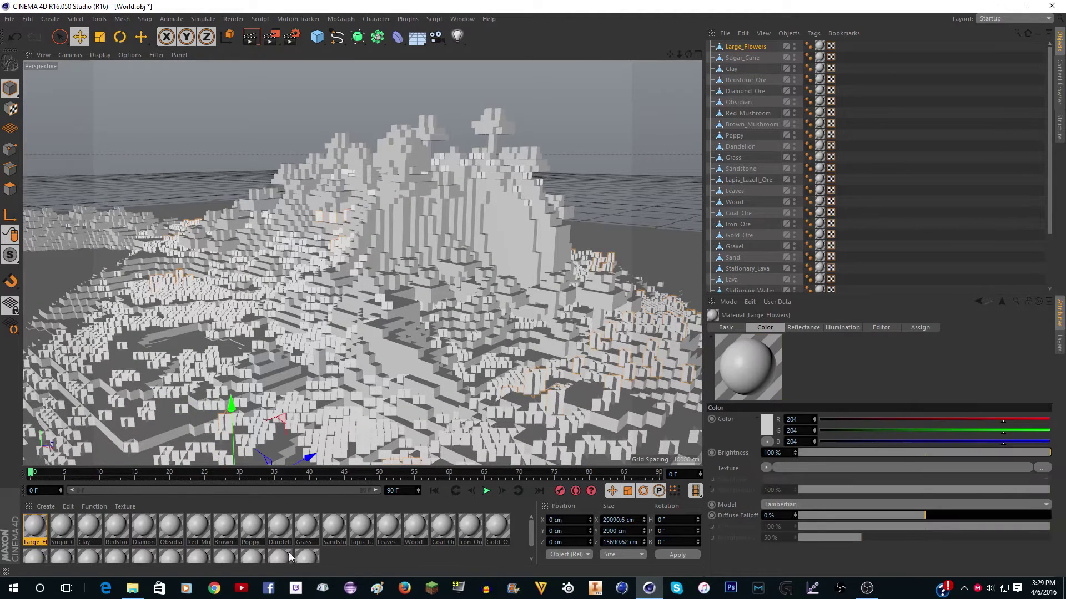
scroll(298, 548, down, 1)
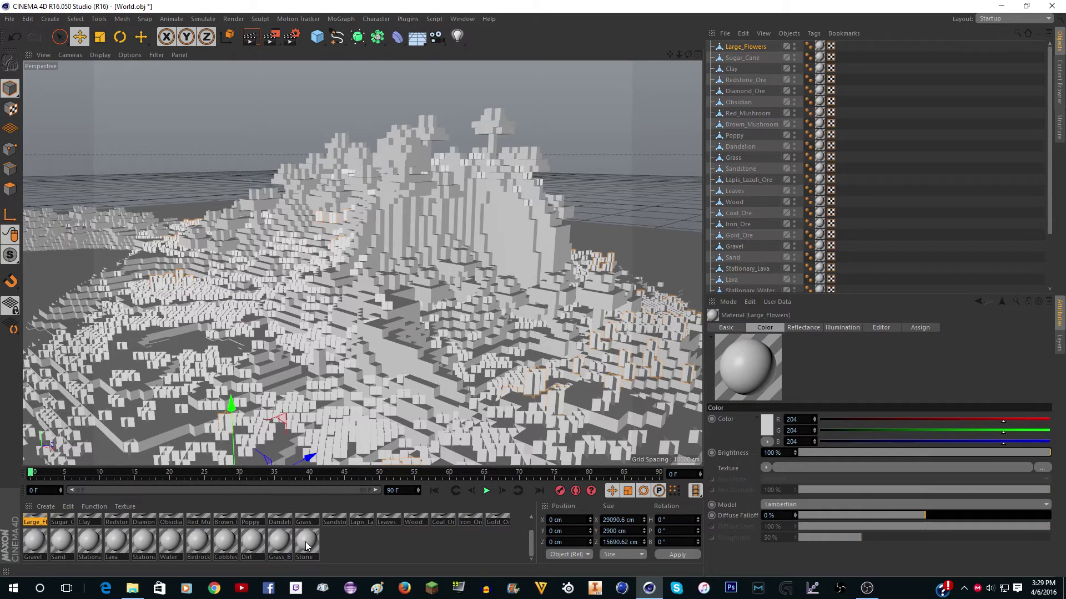
key(ctrl+a)
scroll(306, 542, up, 1)
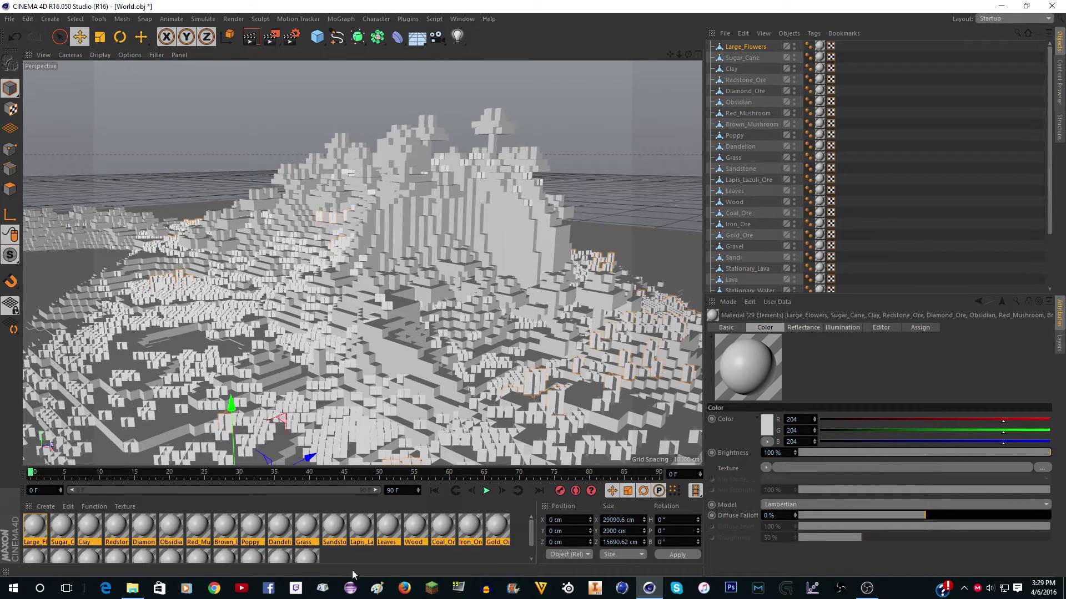
click(348, 555)
key(ctrl+a)
key(ctrl+a)
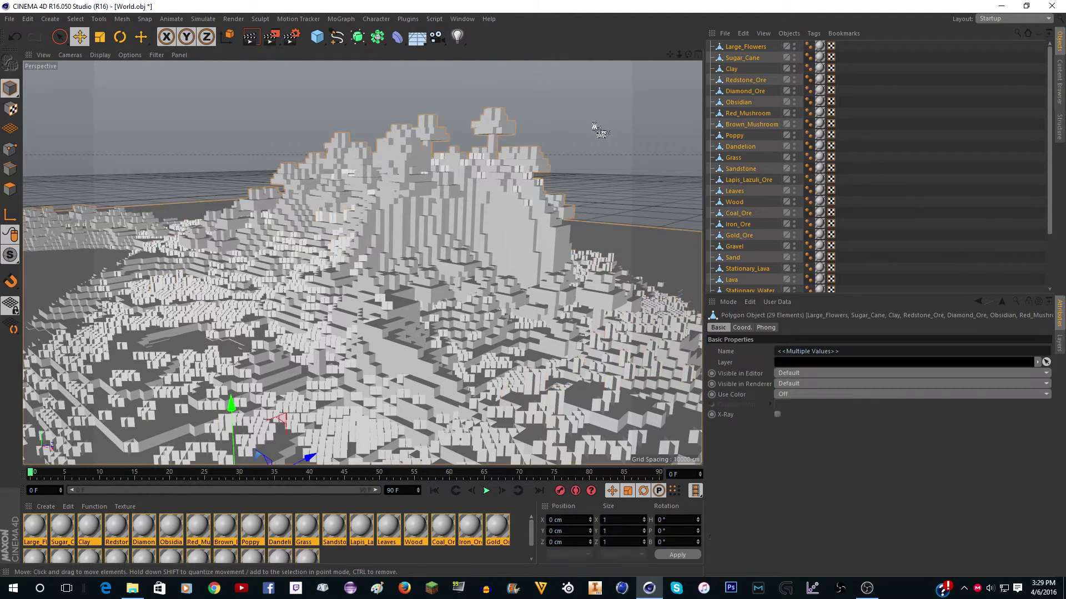
click(932, 174)
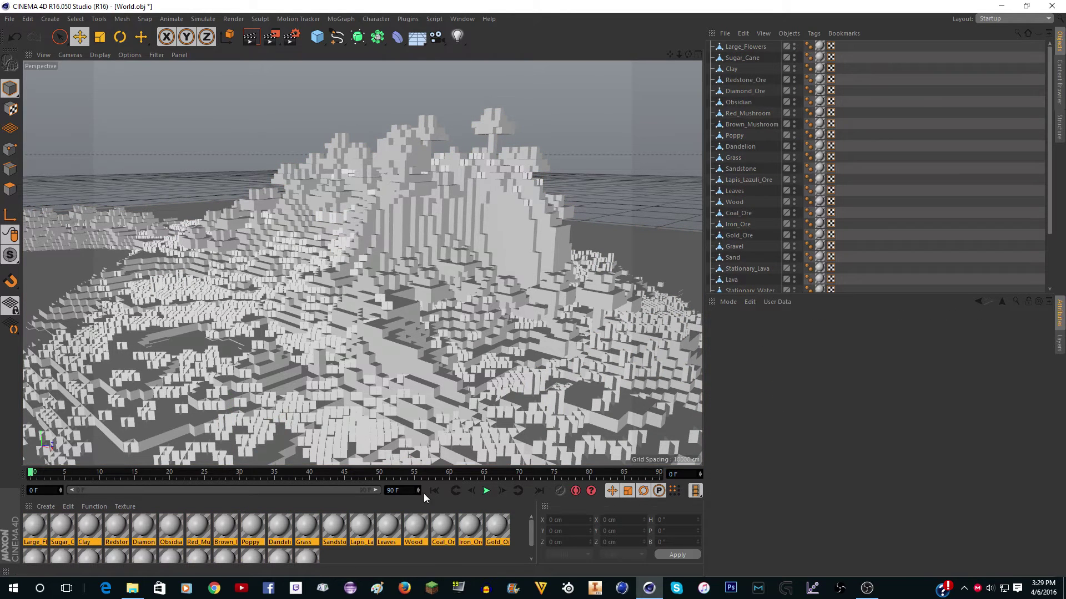
Step: Select all the imported materials and open the file chooser for their Color channel texture
click(358, 555)
key(ctrl+a)
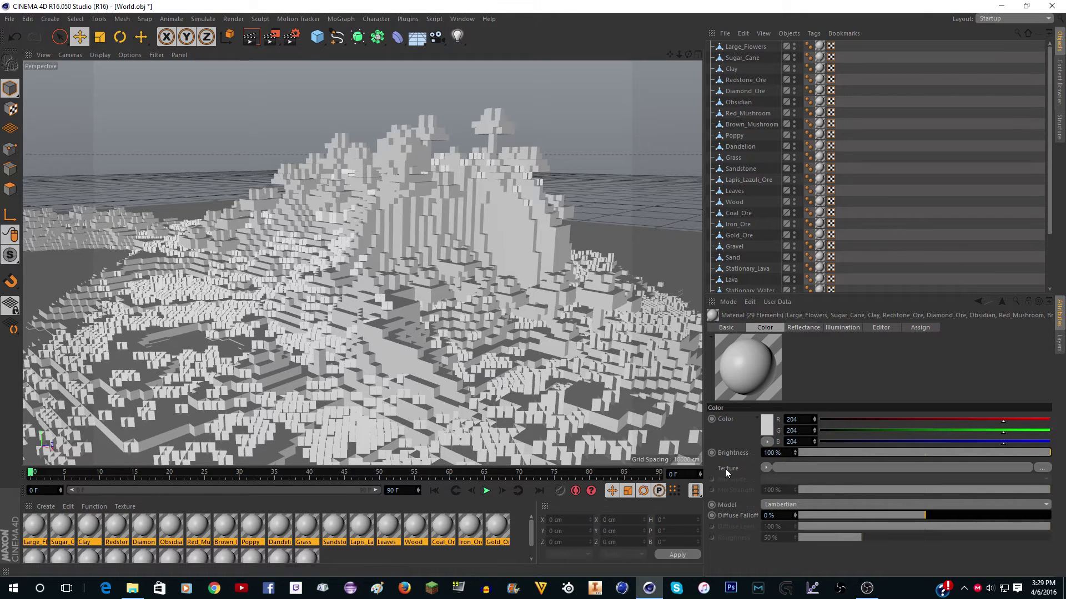
click(1043, 469)
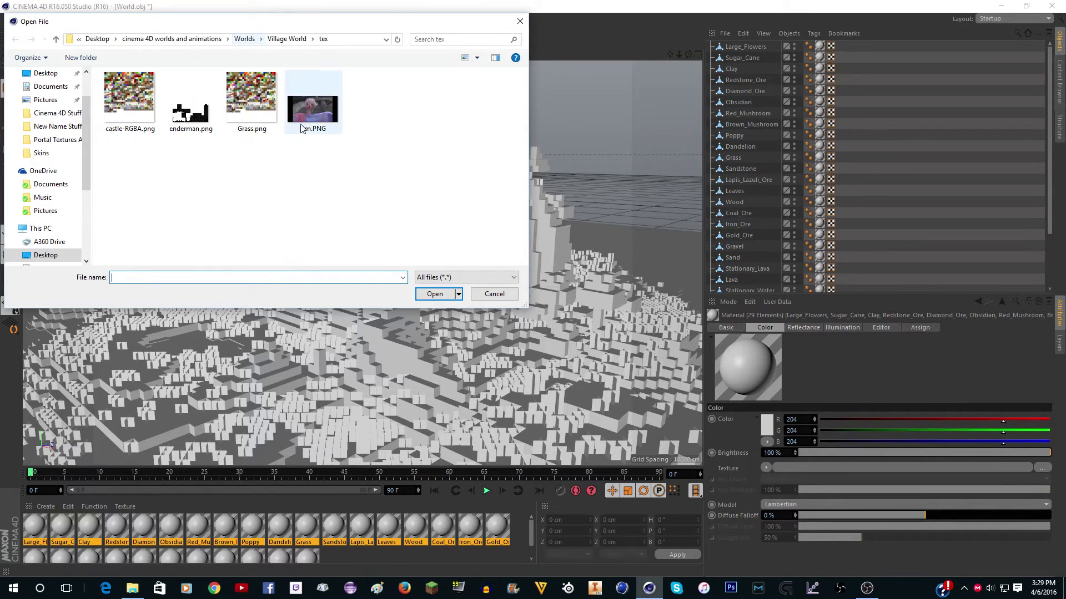
Step: Load World-RGBA.png from the Desktop folder Tutorial World c4D as the Color texture of all selected materials
click(189, 39)
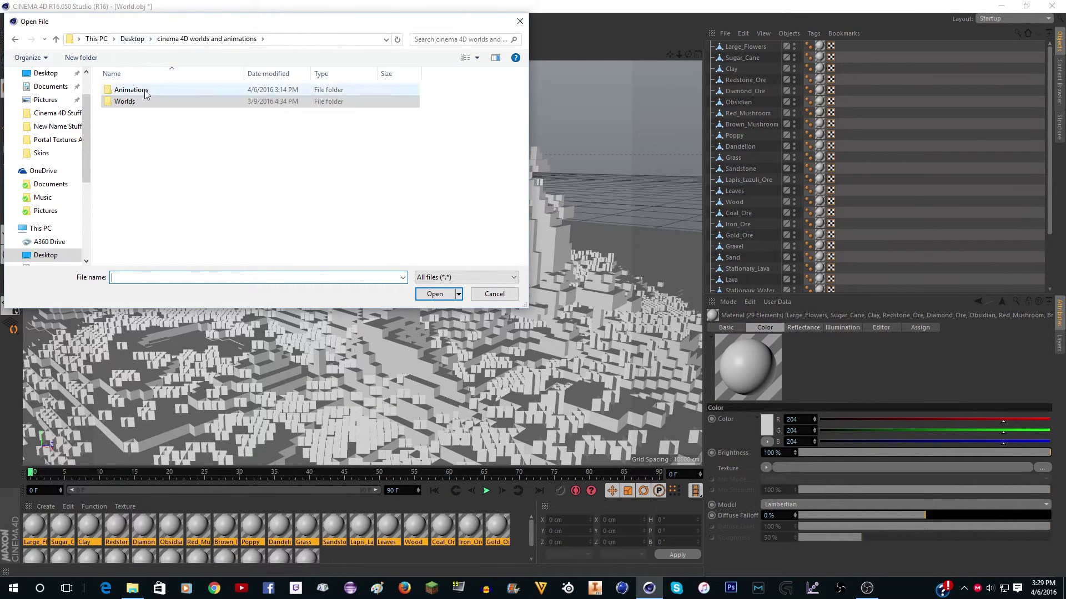
click(133, 39)
scroll(167, 222, down, 20)
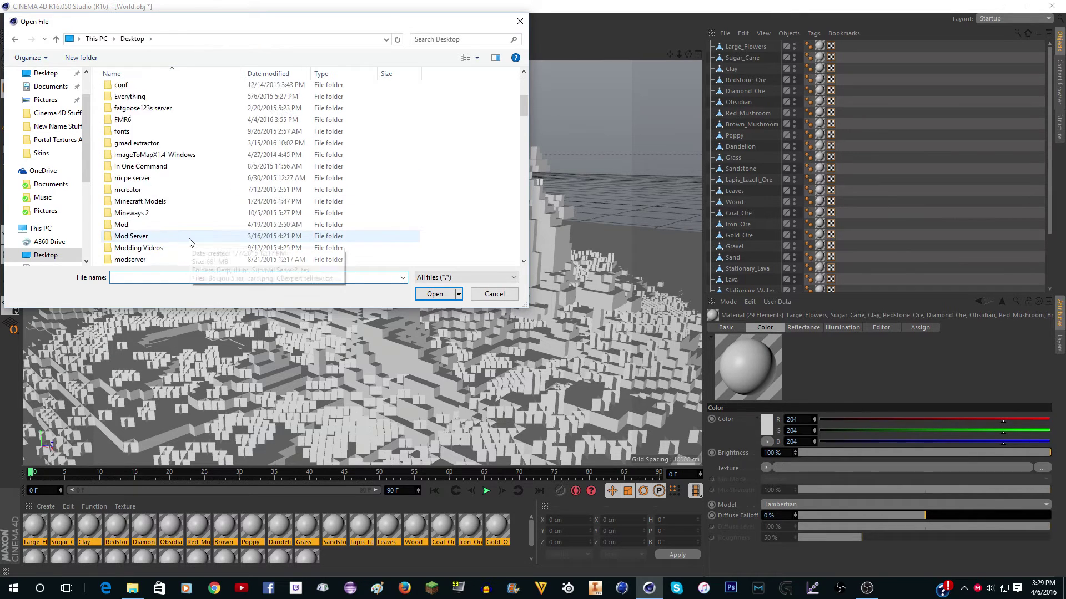
scroll(178, 222, up, 6)
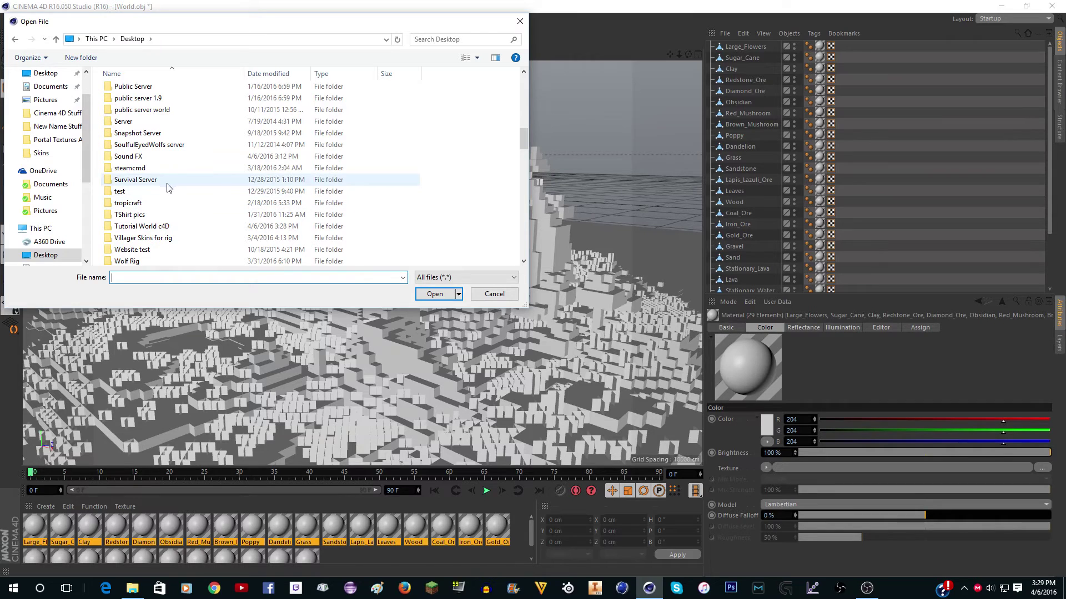
scroll(166, 194, down, 1)
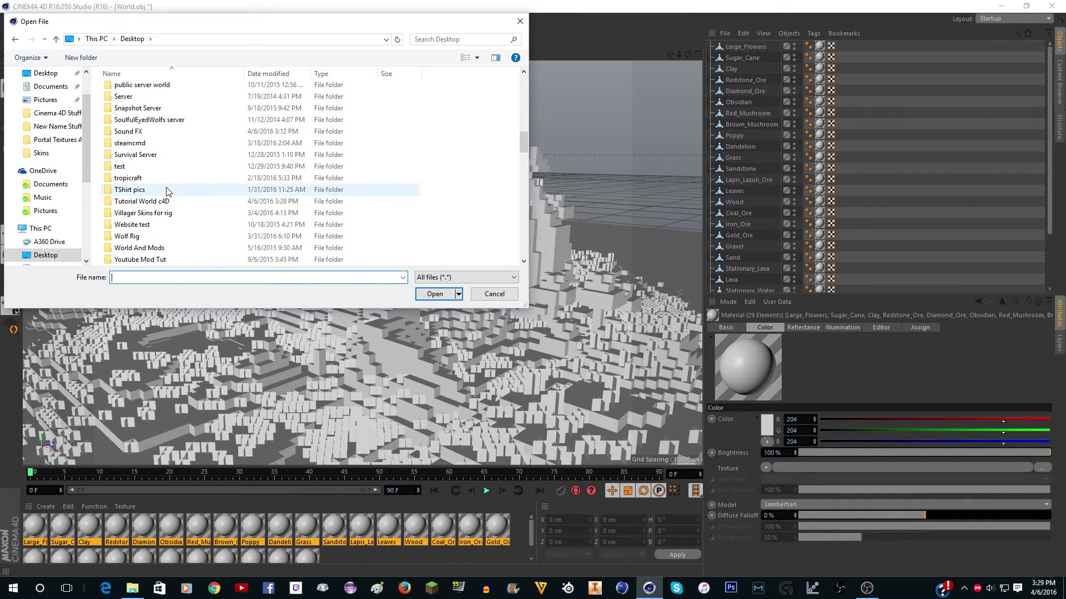
scroll(171, 205, up, 8)
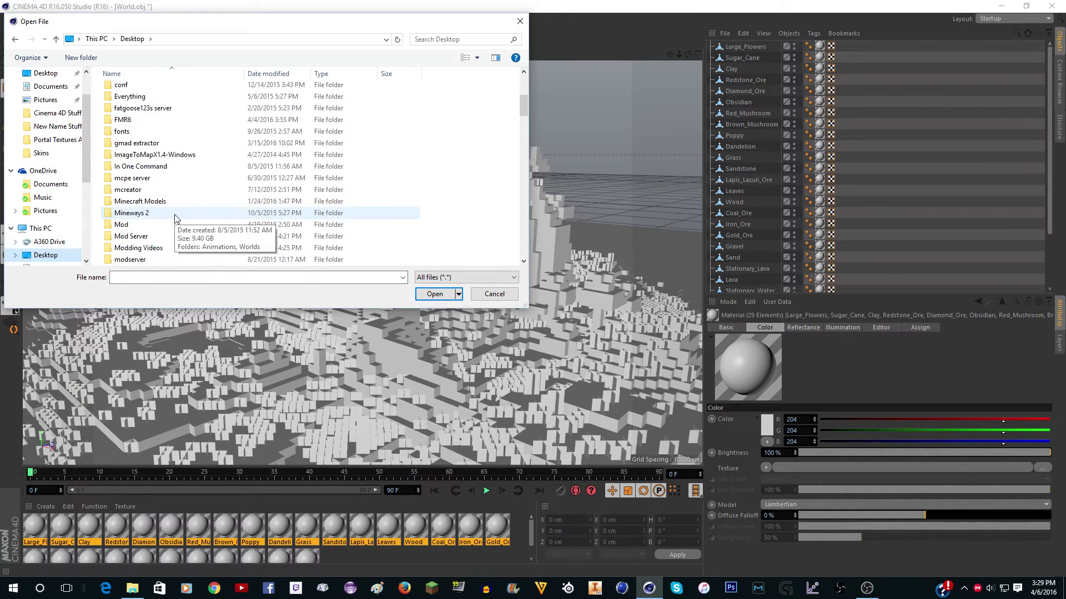
scroll(175, 218, down, 8)
scroll(172, 215, up, 5)
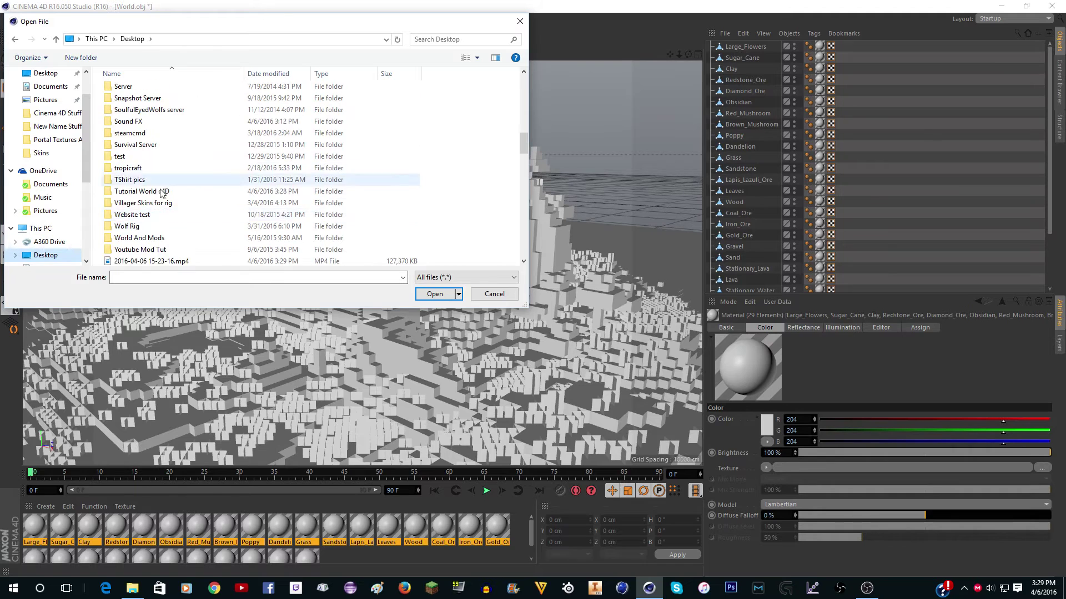
double_click(162, 192)
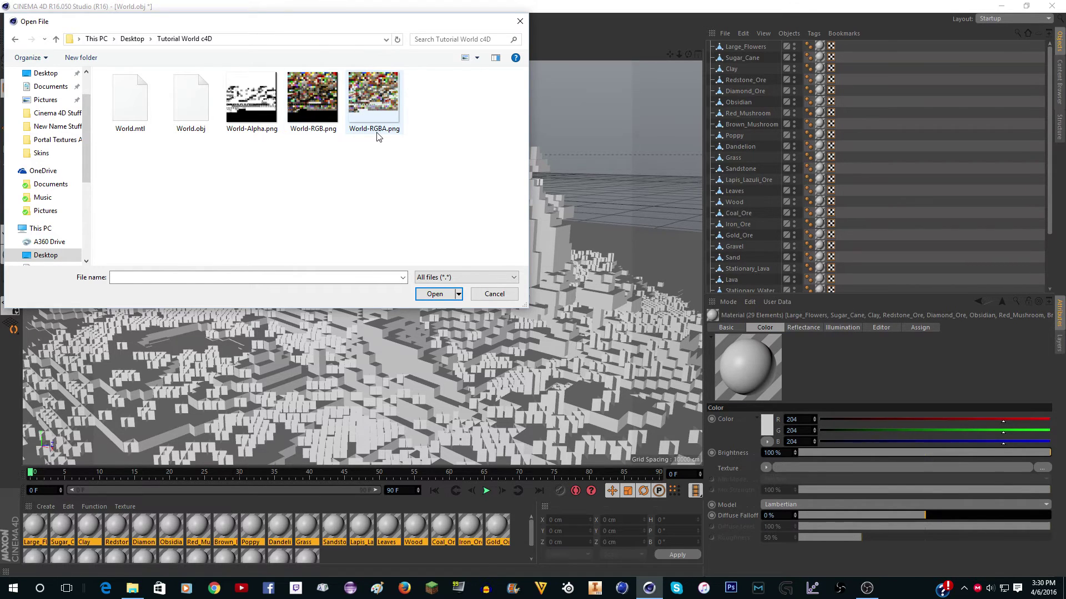
click(386, 96)
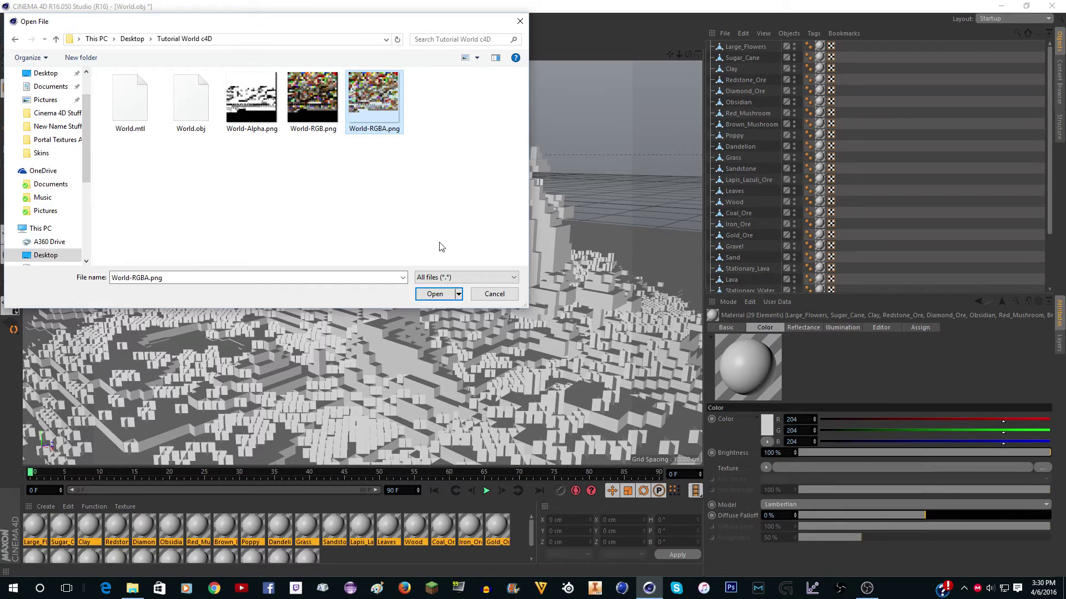
click(434, 294)
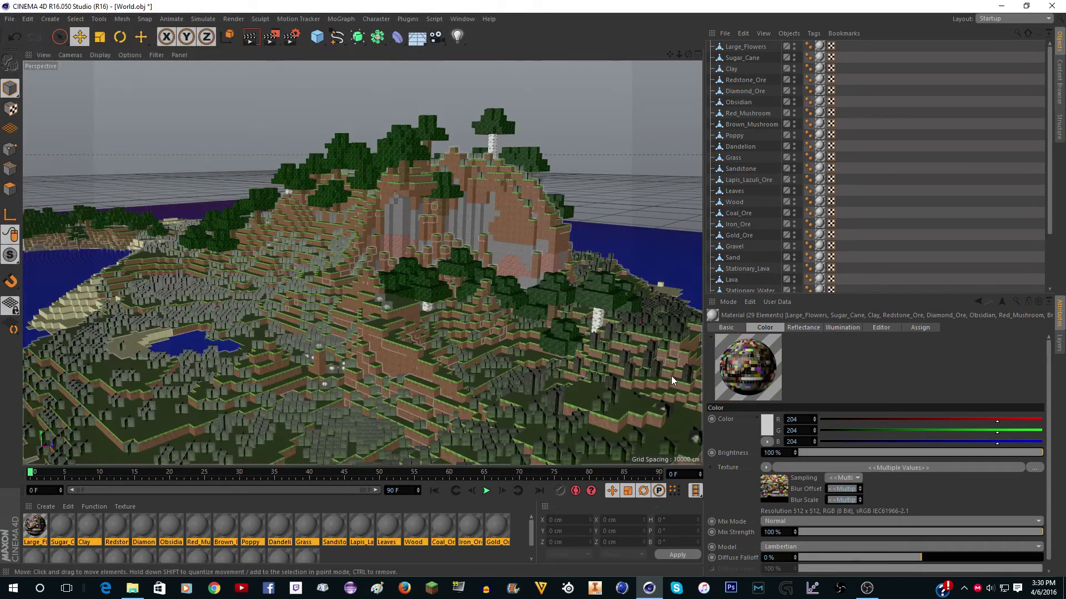
Step: Examine the textured terrain and the flowers on the grass ledge up close, including a render of the perspective view
scroll(495, 296, up, 3)
scroll(294, 260, up, 5)
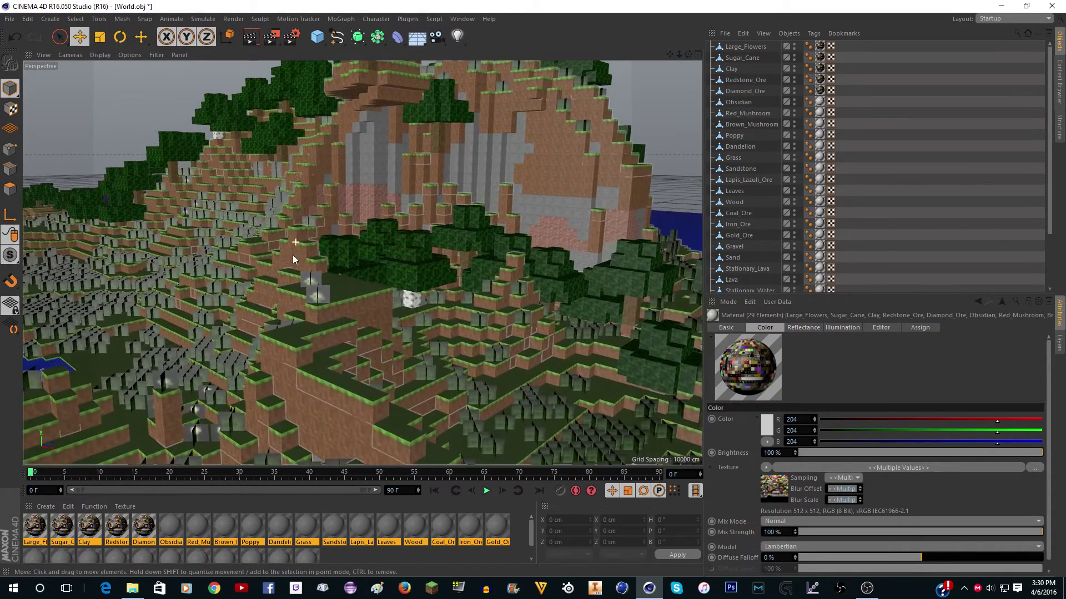
scroll(300, 274, up, 2)
click(251, 37)
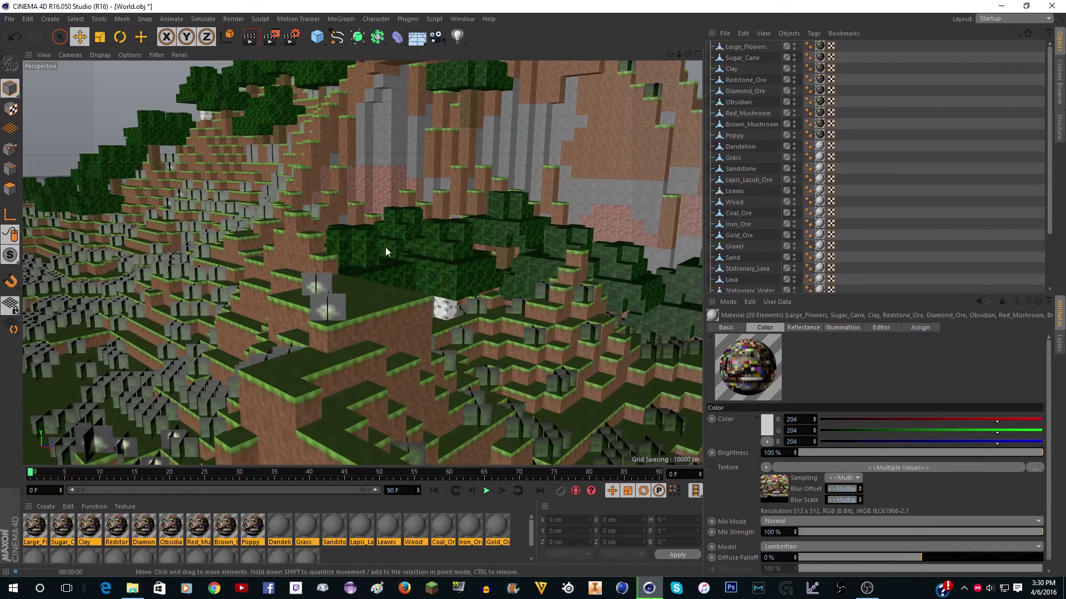
scroll(381, 268, up, 8)
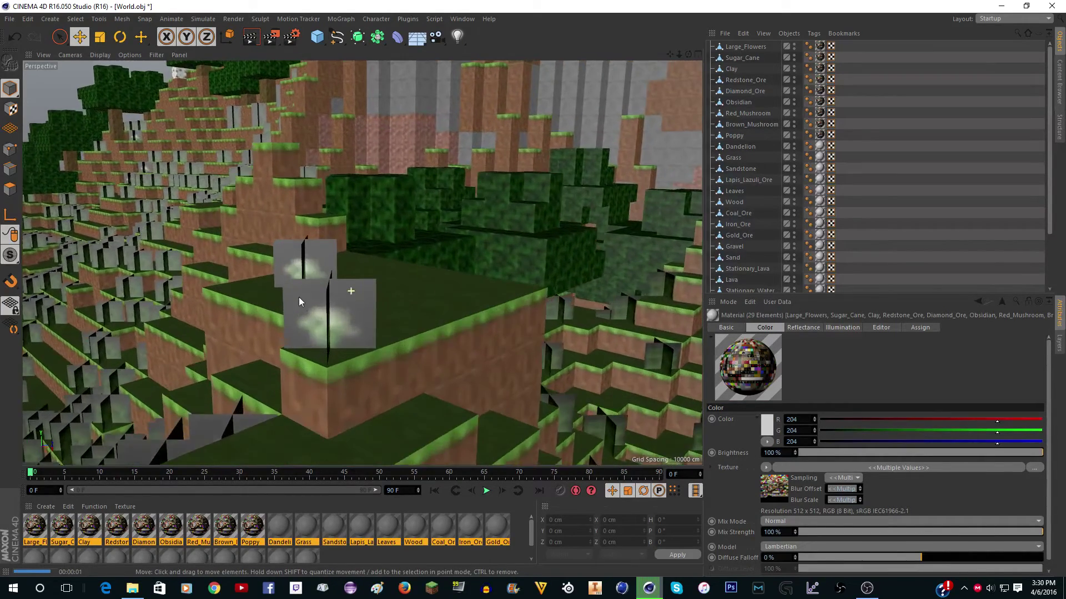
scroll(304, 305, up, 3)
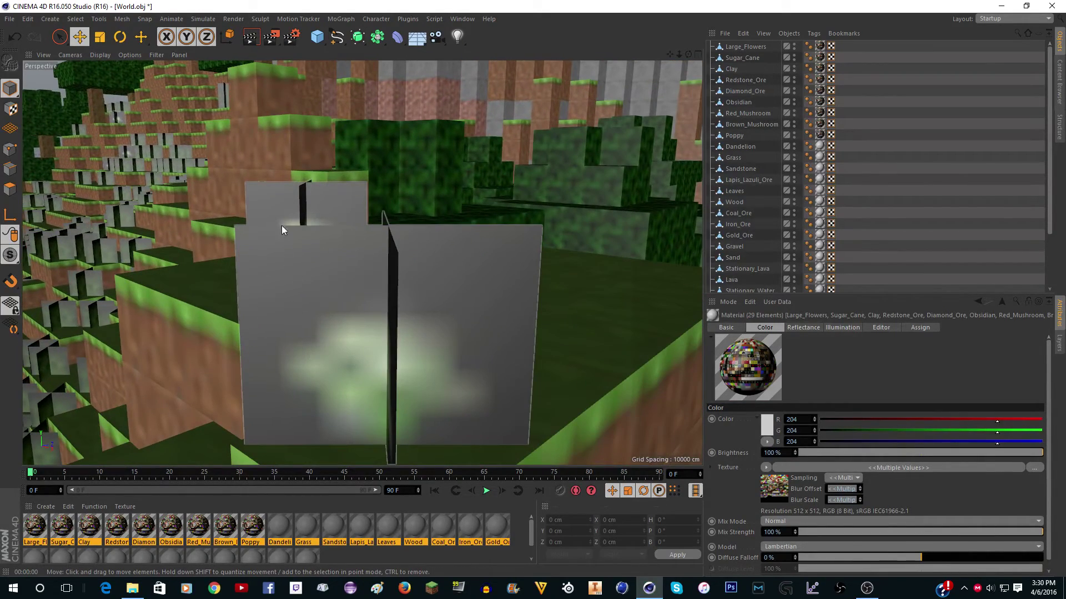
scroll(265, 256, up, 3)
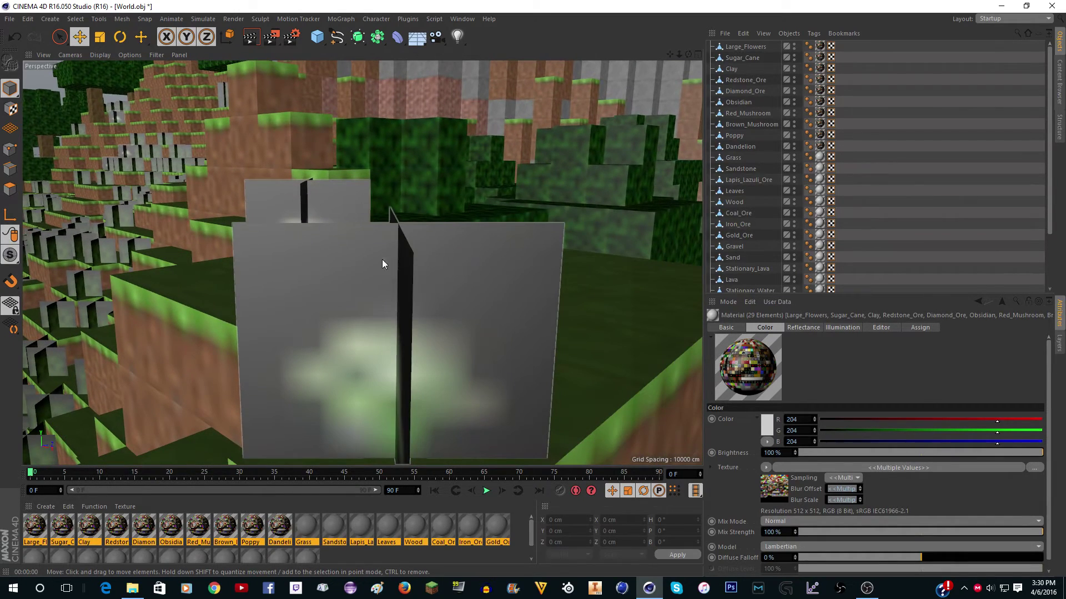
scroll(364, 263, down, 8)
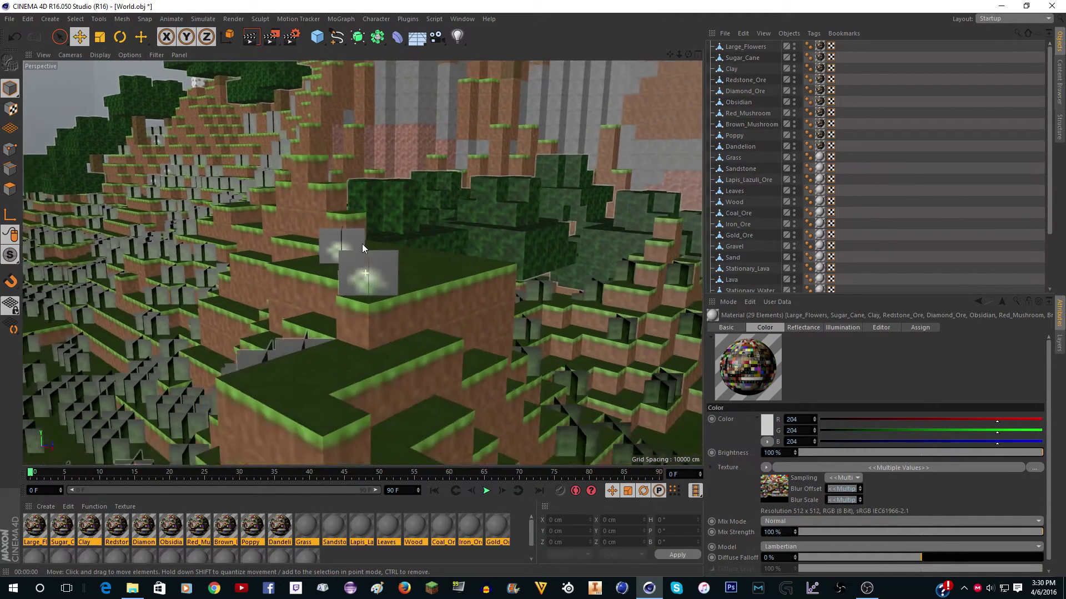
scroll(362, 248, down, 2)
scroll(425, 258, down, 2)
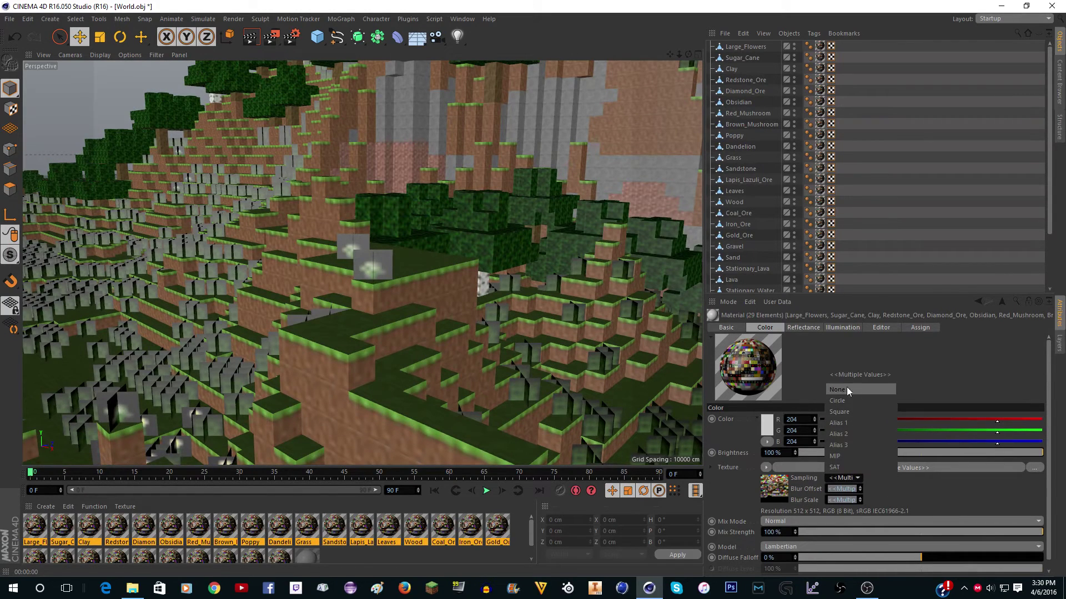
Step: Set the Color texture's sampling to None and disable the Reflectance channel on all selected materials
click(846, 389)
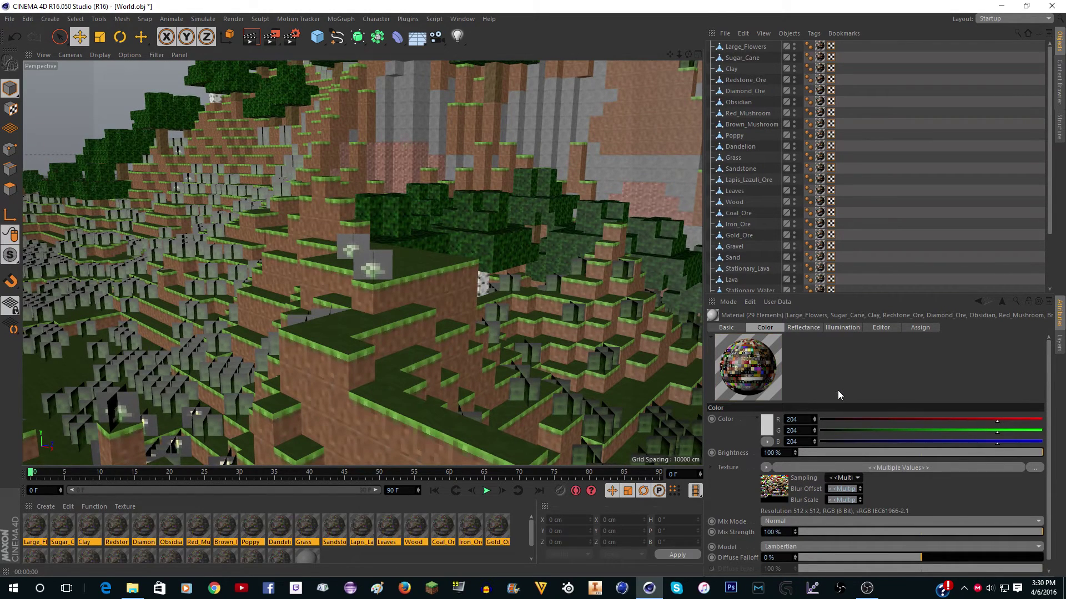
click(733, 328)
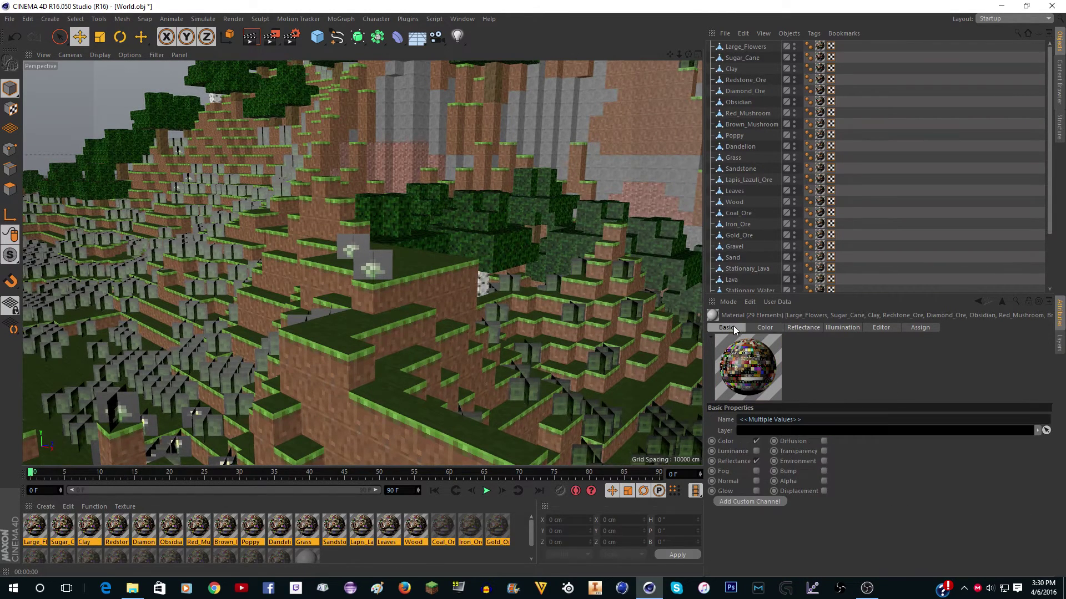
click(756, 461)
scroll(365, 247, up, 3)
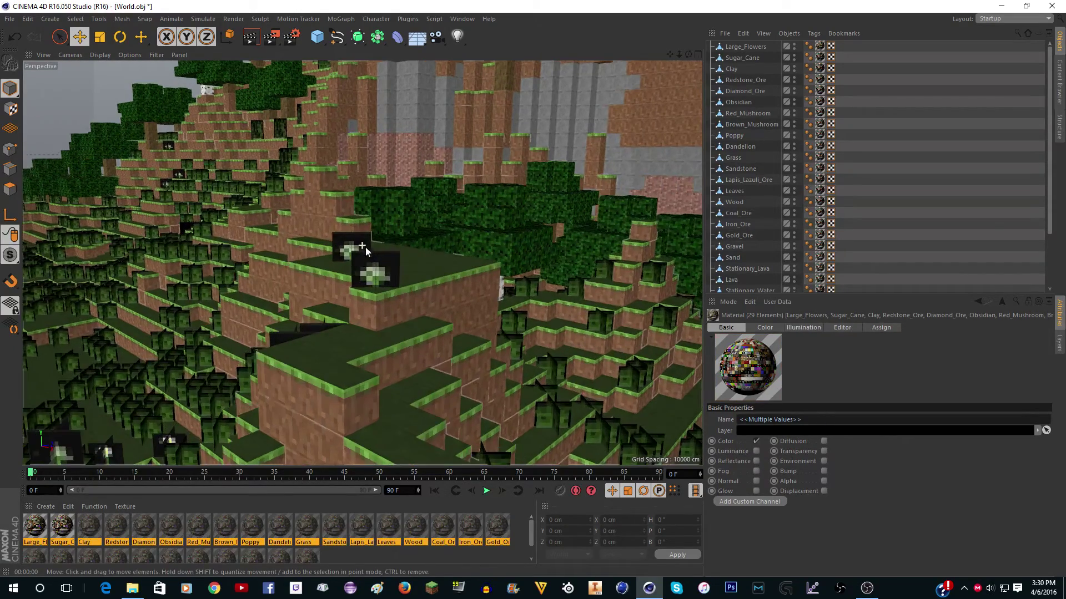
scroll(381, 267, down, 5)
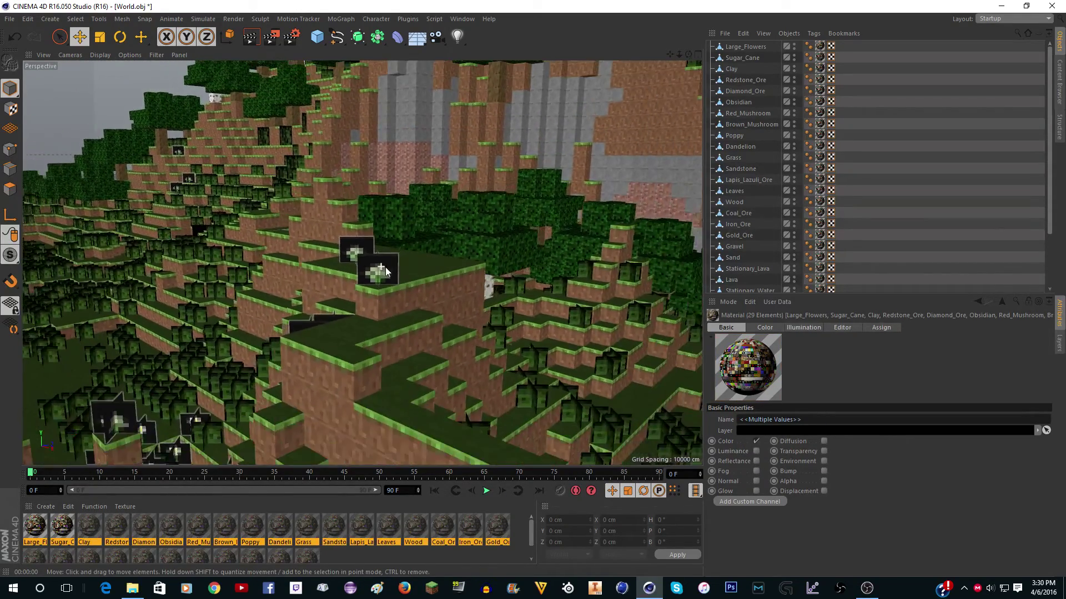
Step: Enable the Alpha channel on all selected materials and load World-RGBA.png as its texture with sampling set to None
click(824, 481)
scroll(366, 263, down, 4)
scroll(366, 263, up, 3)
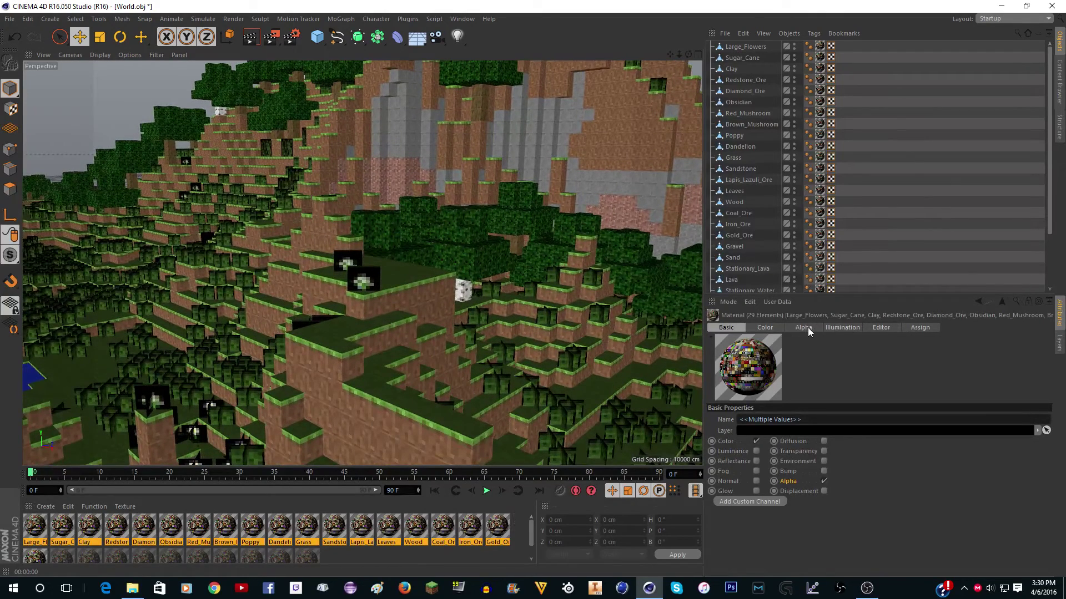
click(823, 481)
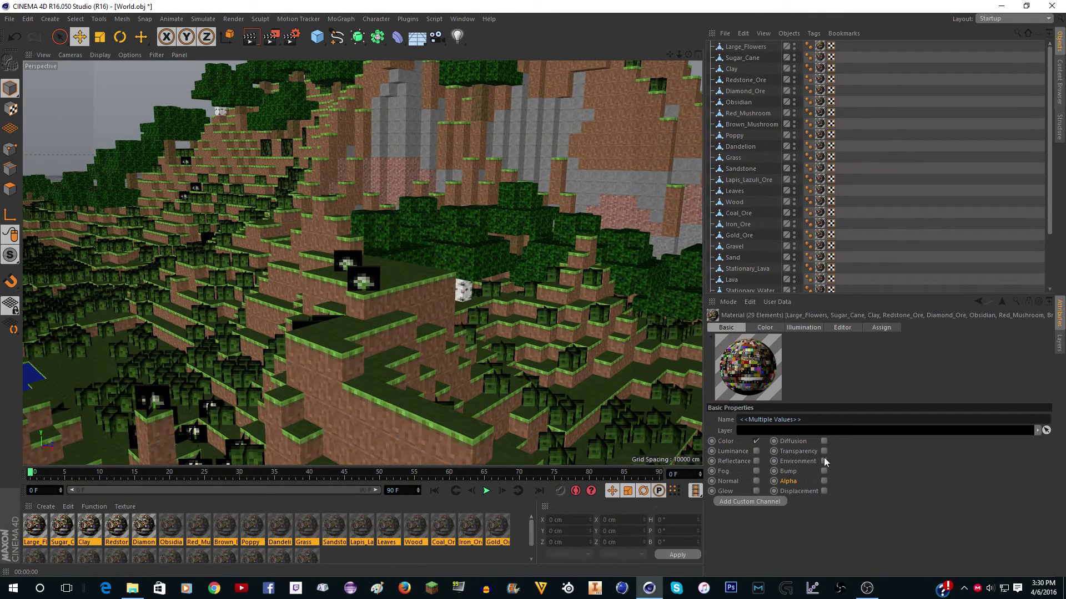
click(823, 481)
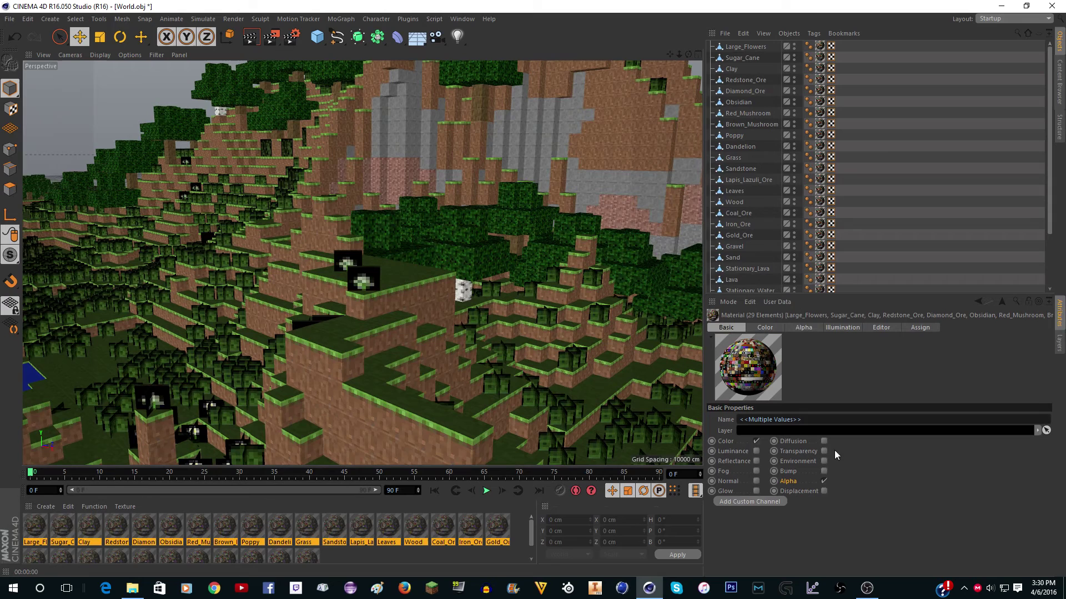
click(805, 328)
click(1042, 484)
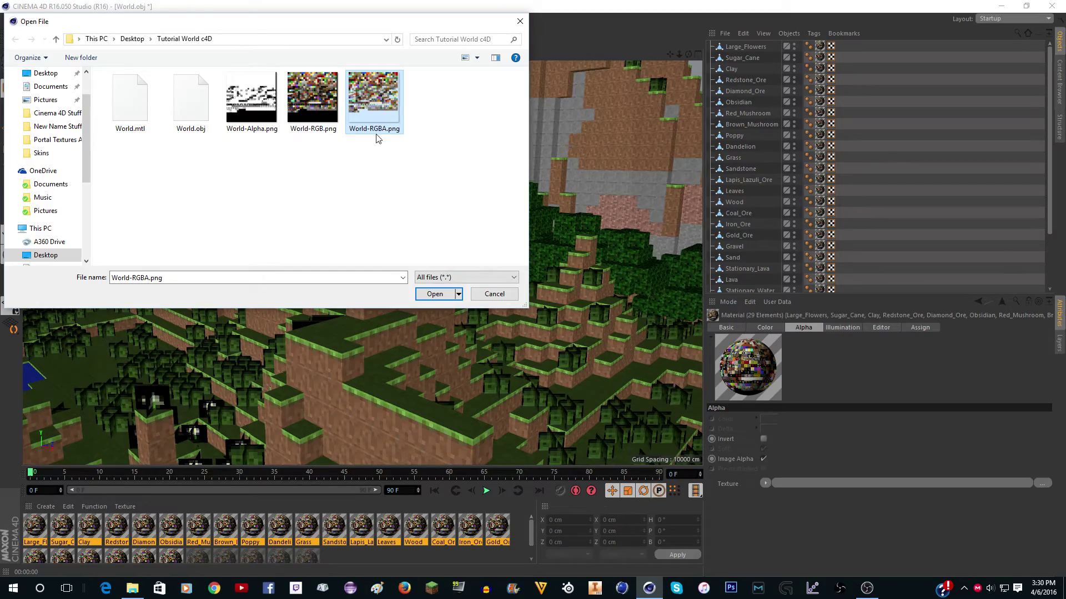
click(452, 298)
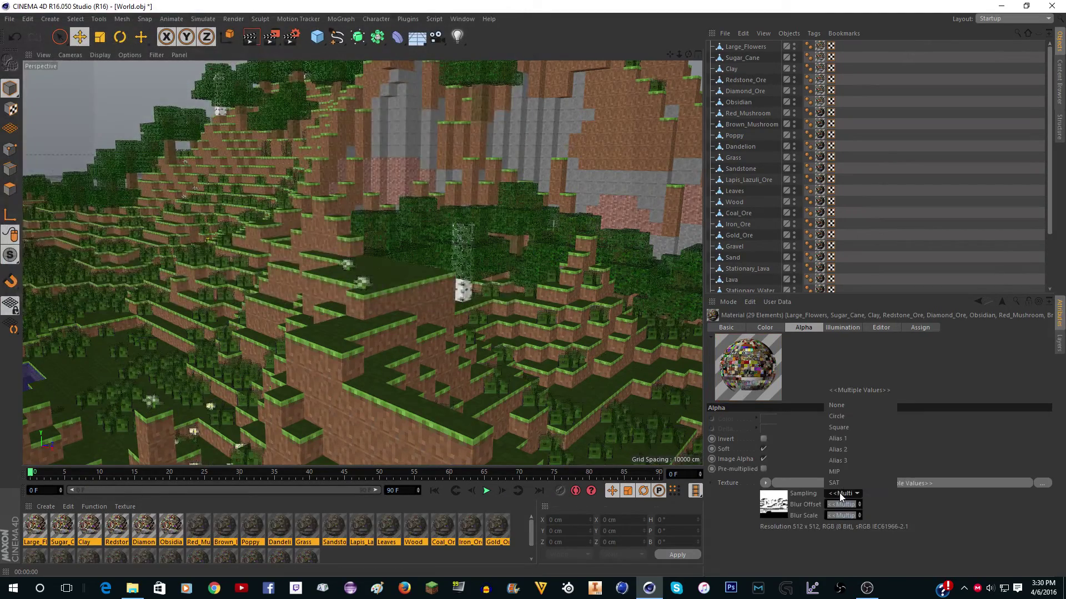
click(845, 408)
Step: Inspect the grass block edges and the cut-out flowers up close in a render of the perspective view
scroll(364, 278, up, 3)
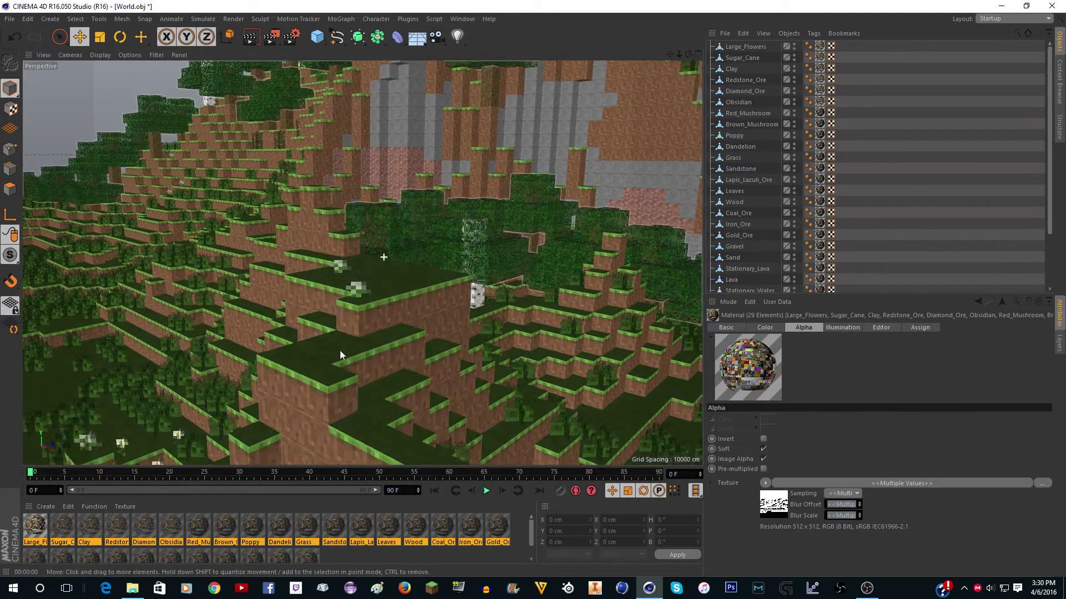
scroll(337, 338, up, 8)
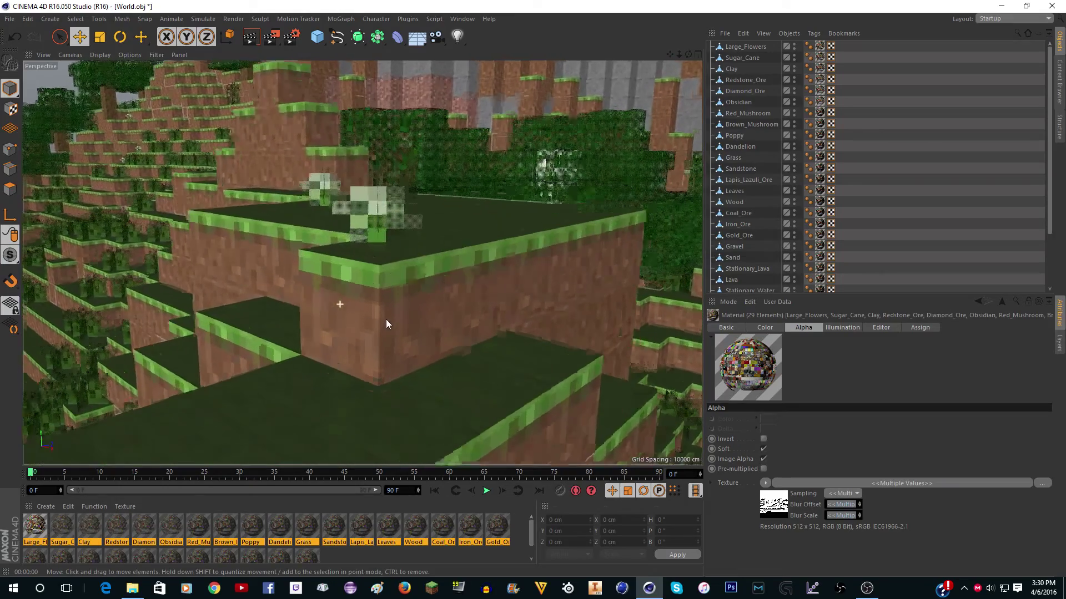
scroll(381, 295, up, 6)
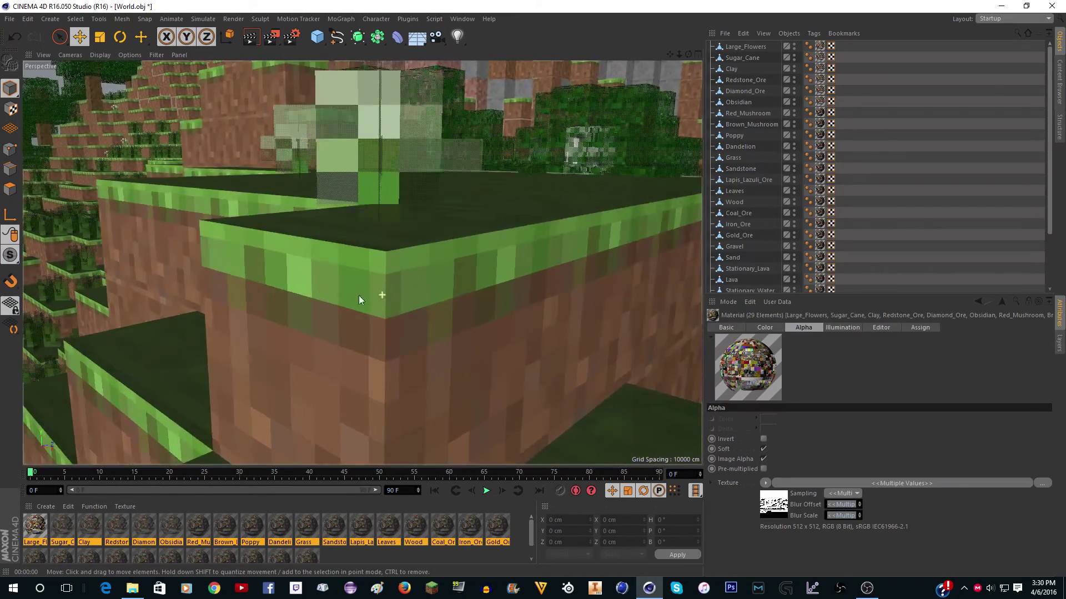
scroll(277, 282, up, 3)
scroll(288, 298, down, 4)
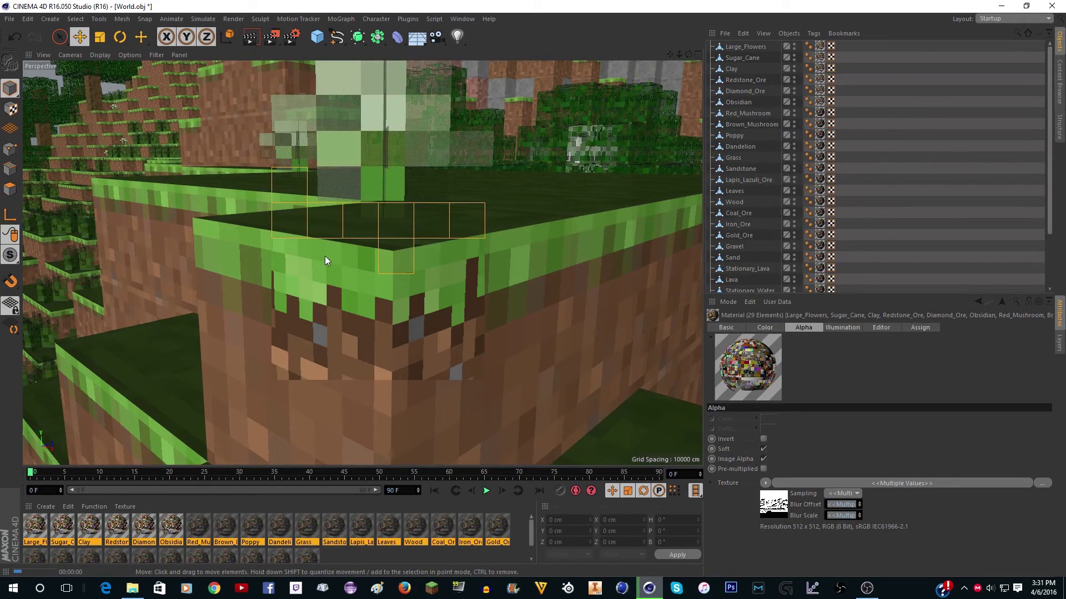
scroll(325, 255, down, 6)
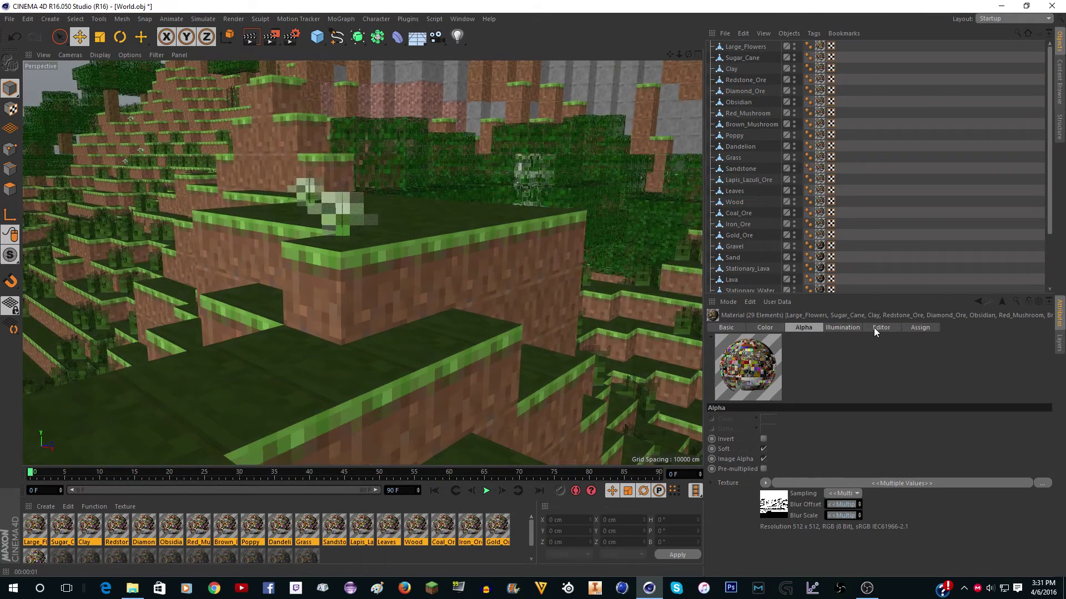
Step: Set the editor texture preview size of all selected materials to 512x512 (1 MB), after trying 256x256
click(878, 327)
click(795, 428)
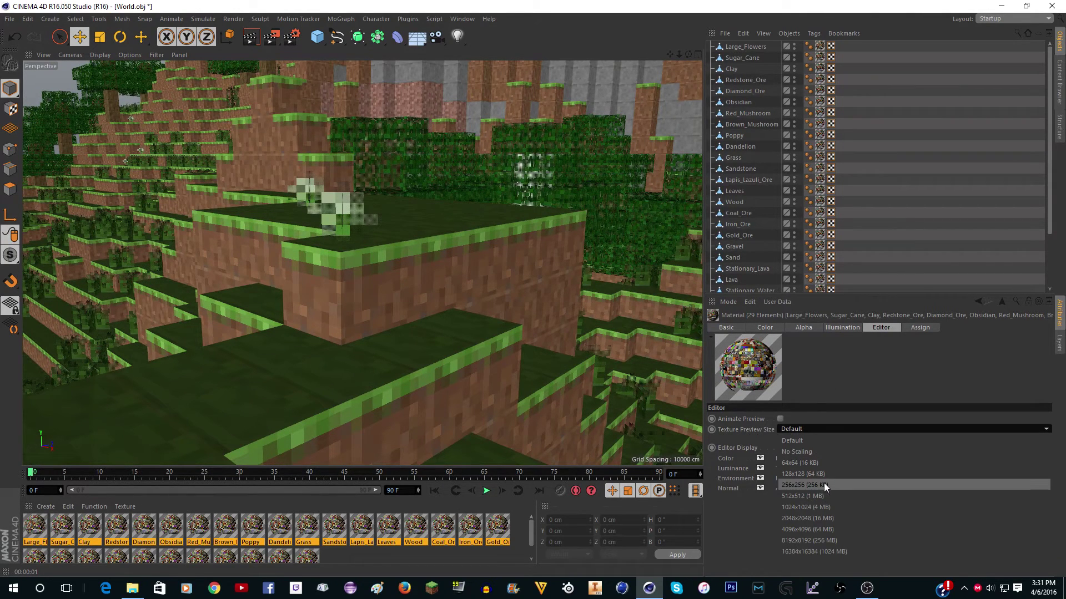
click(823, 484)
click(798, 430)
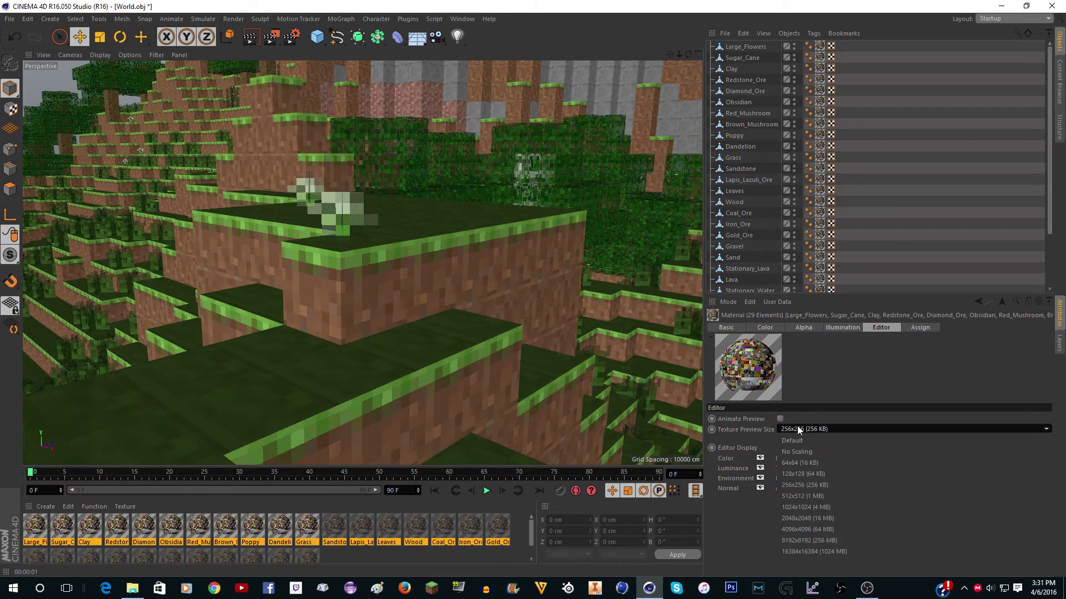
click(802, 494)
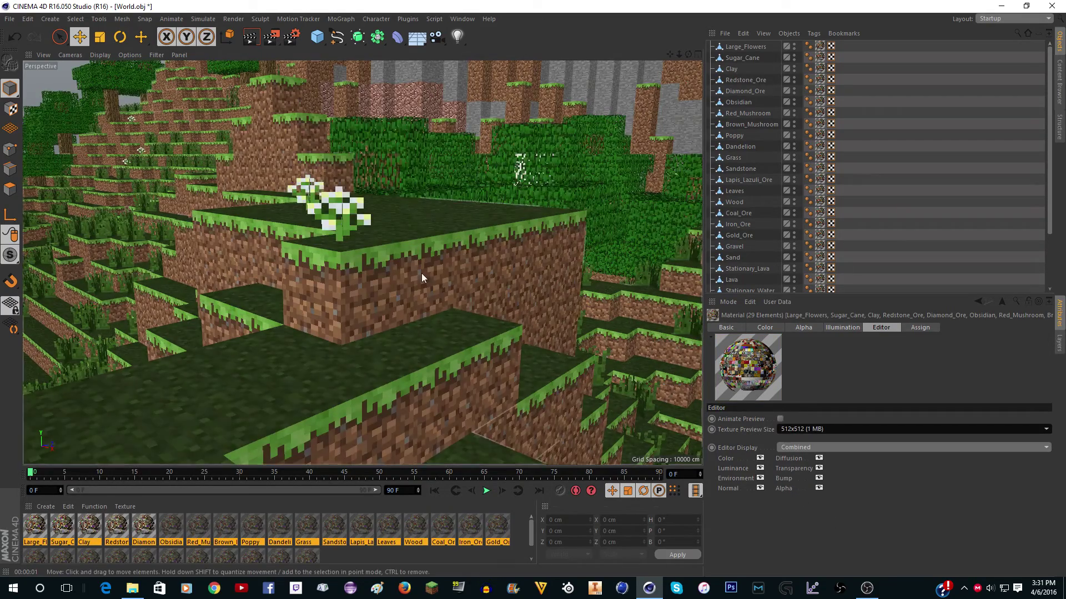
Step: Set the editor texture preview size of all selected materials back to Default
scroll(421, 273, down, 2)
alt+drag(427, 268, 441, 245)
scroll(440, 244, up, 8)
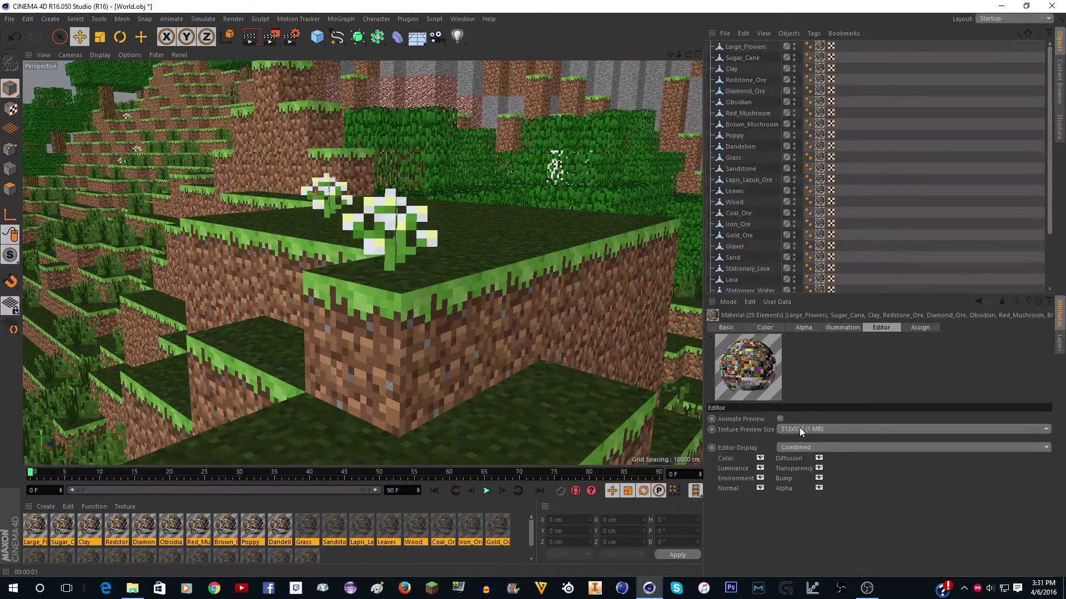
click(800, 429)
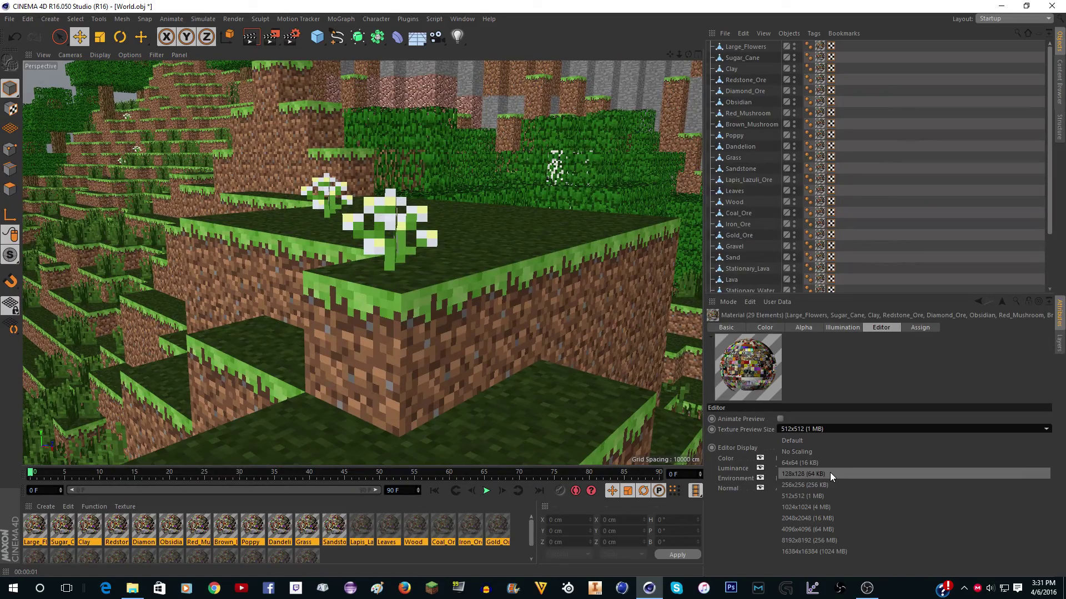
click(832, 442)
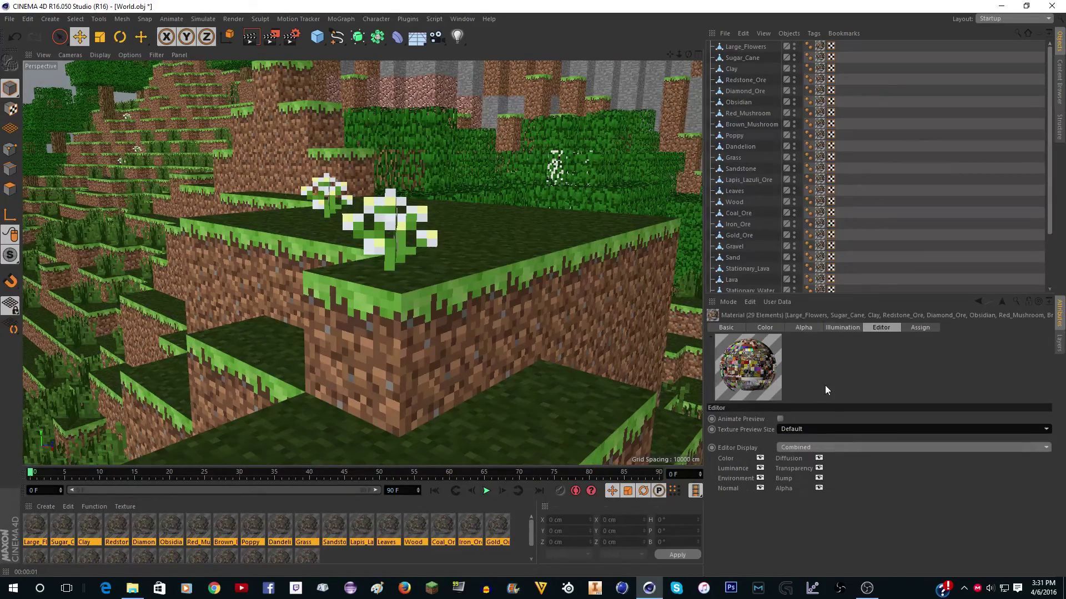
Step: Examine the island in the perspective view, from the grass ledges and surrounding ocean to the leaves around a birch trunk
alt+drag(426, 332, 458, 265)
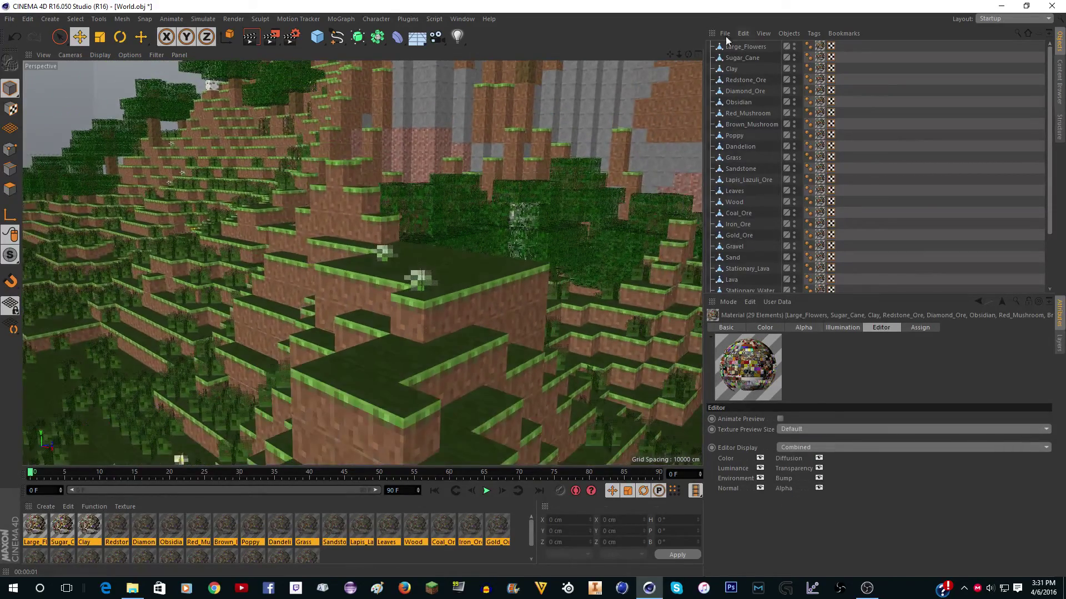
mouse_move(688, 55)
mouse_down()
mouse_move(611, 55)
mouse_move(687, 55)
mouse_up()
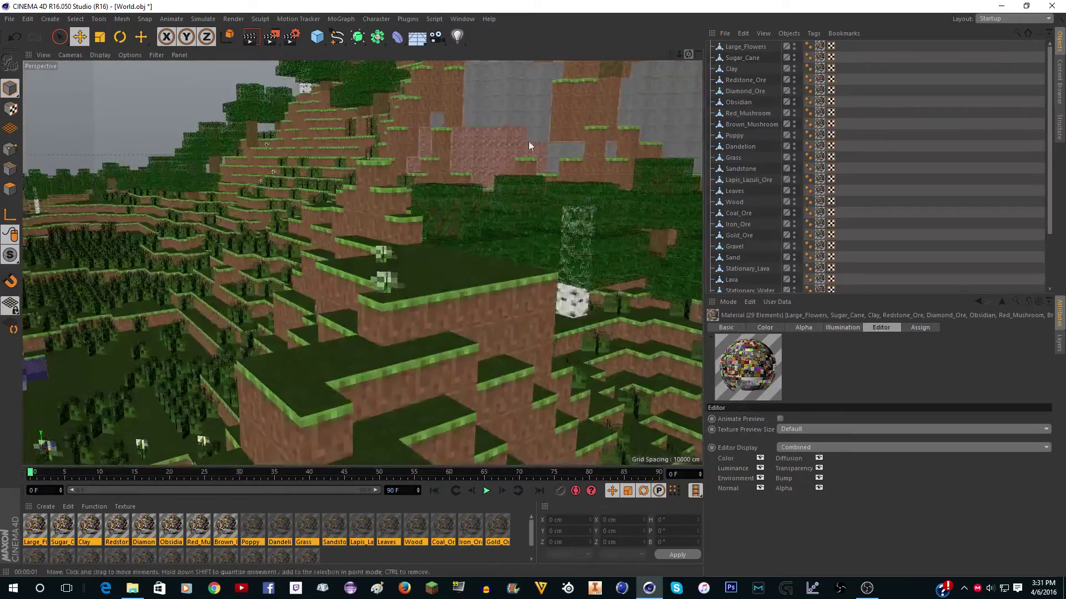
scroll(528, 145, down, 3)
drag(527, 150, 624, 87)
drag(690, 55, 838, 105)
drag(539, 141, 632, 183)
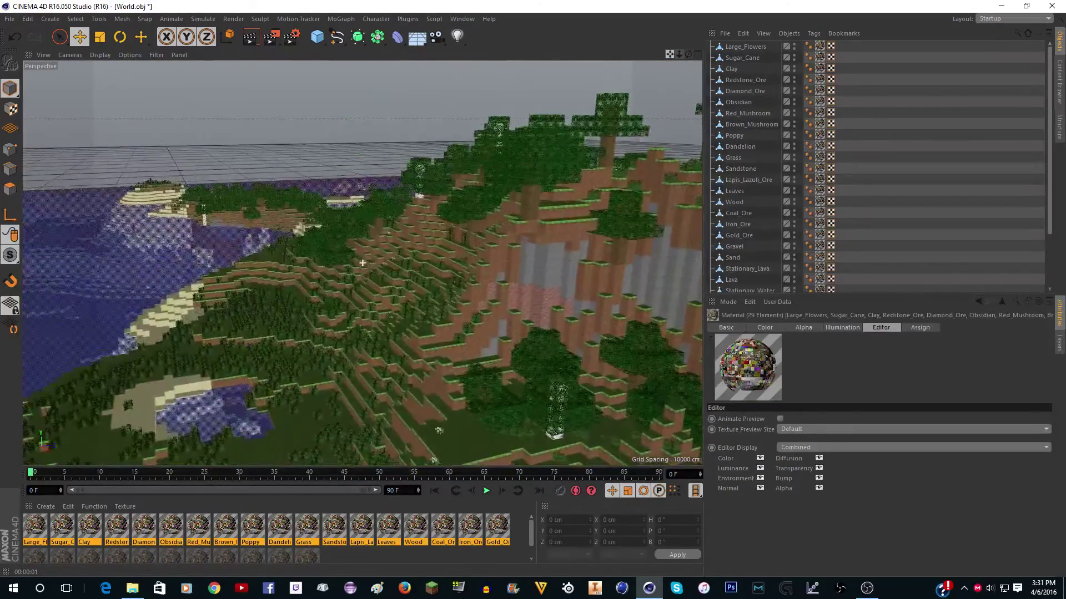
scroll(475, 144, down, 6)
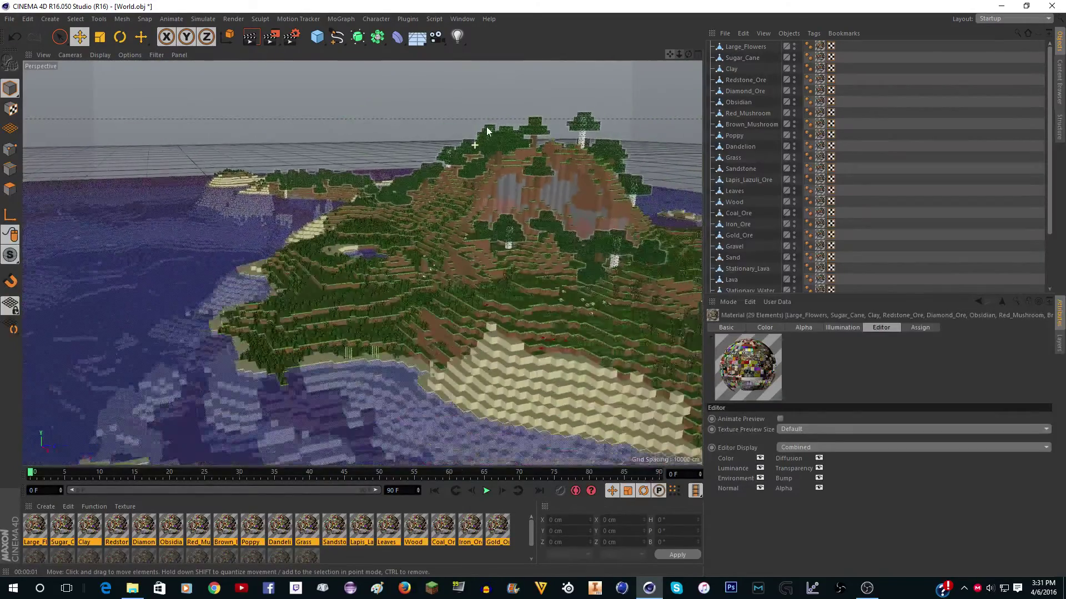
scroll(488, 125, down, 7)
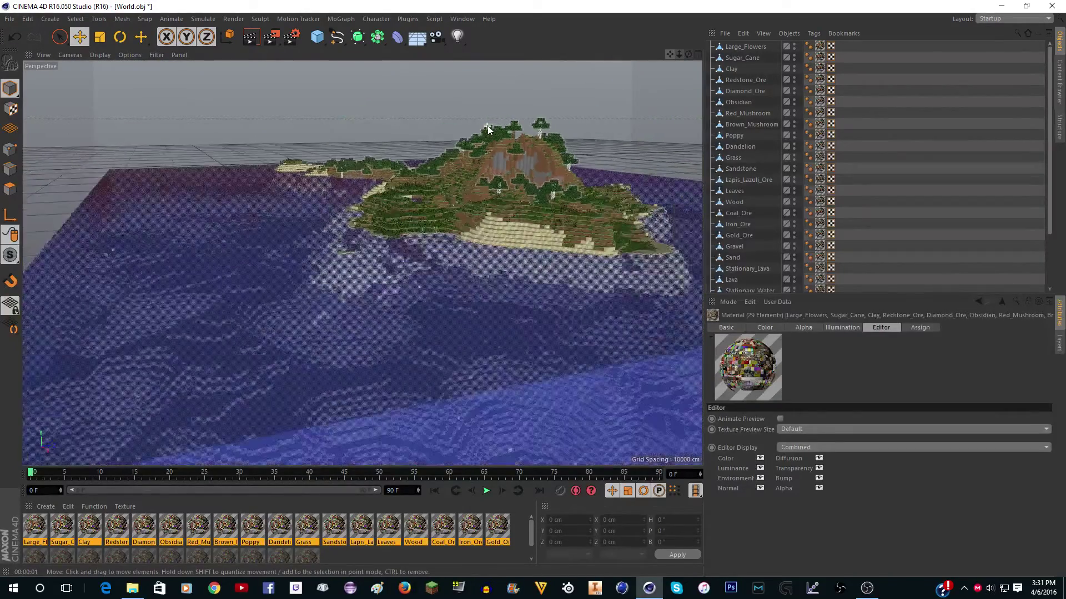
scroll(489, 123, up, 3)
scroll(489, 123, up, 8)
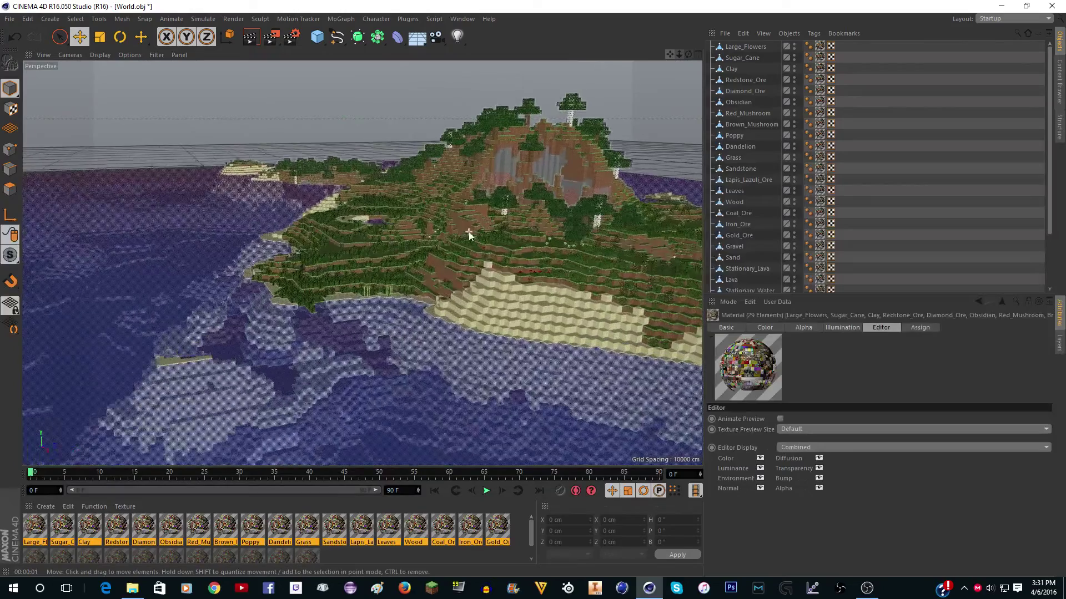
drag(492, 205, 494, 266)
scroll(493, 261, up, 4)
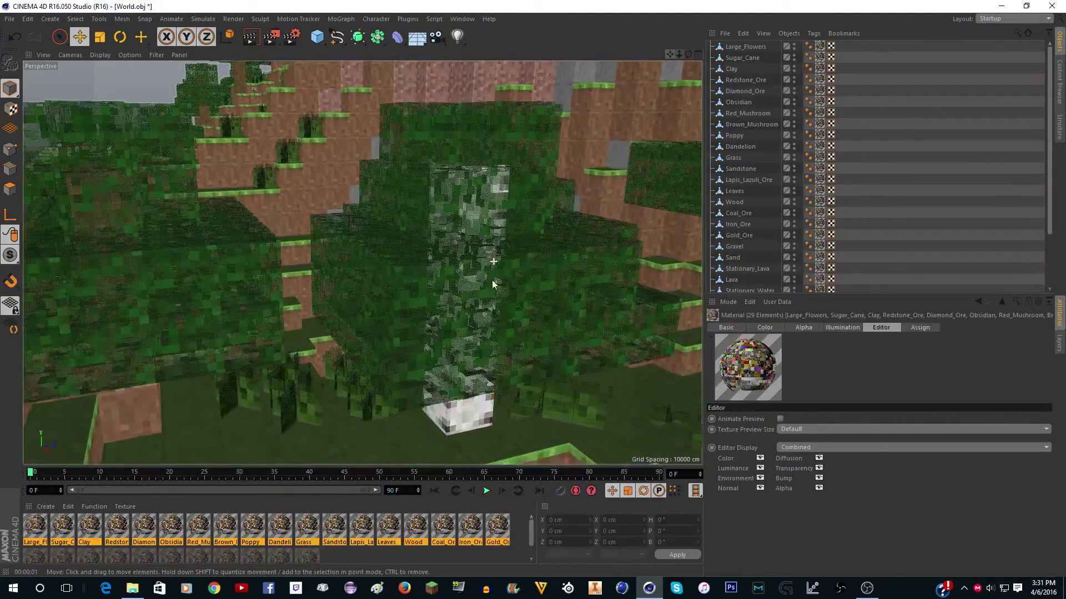
Step: Disable the Alpha channel of the Leaves material to compare the foliage without cut-outs, and re-enable it
click(387, 531)
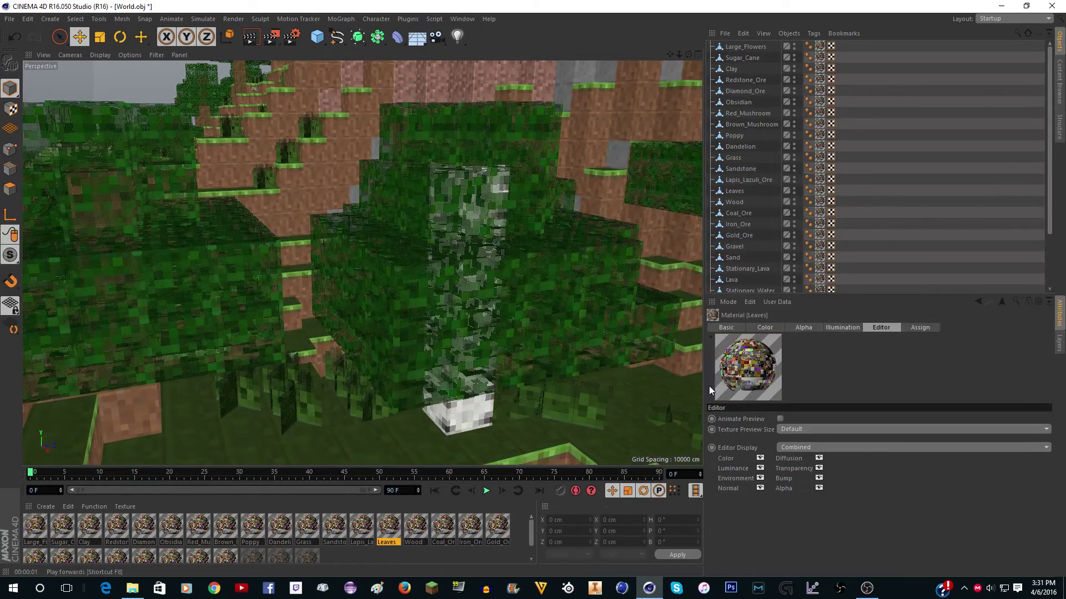
click(727, 328)
click(823, 481)
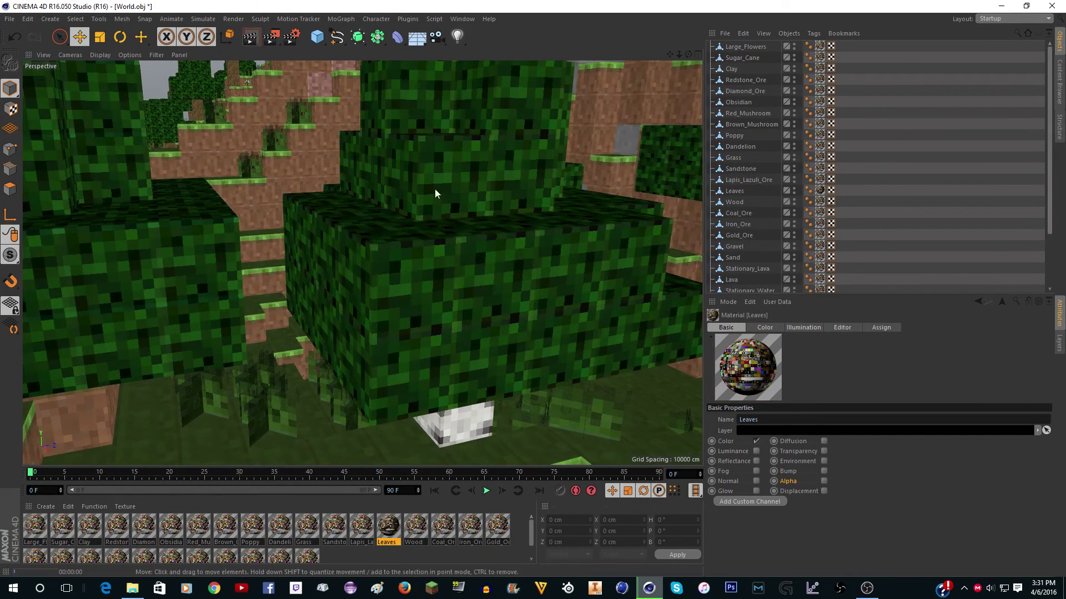
alt+drag(435, 188, 434, 272)
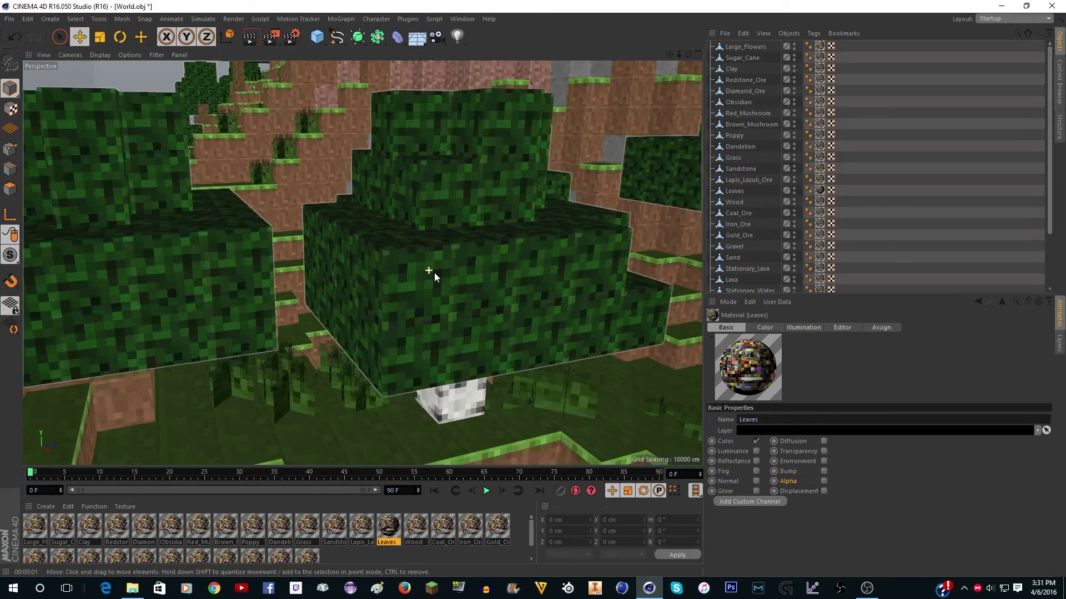
scroll(434, 271, down, 2)
click(824, 481)
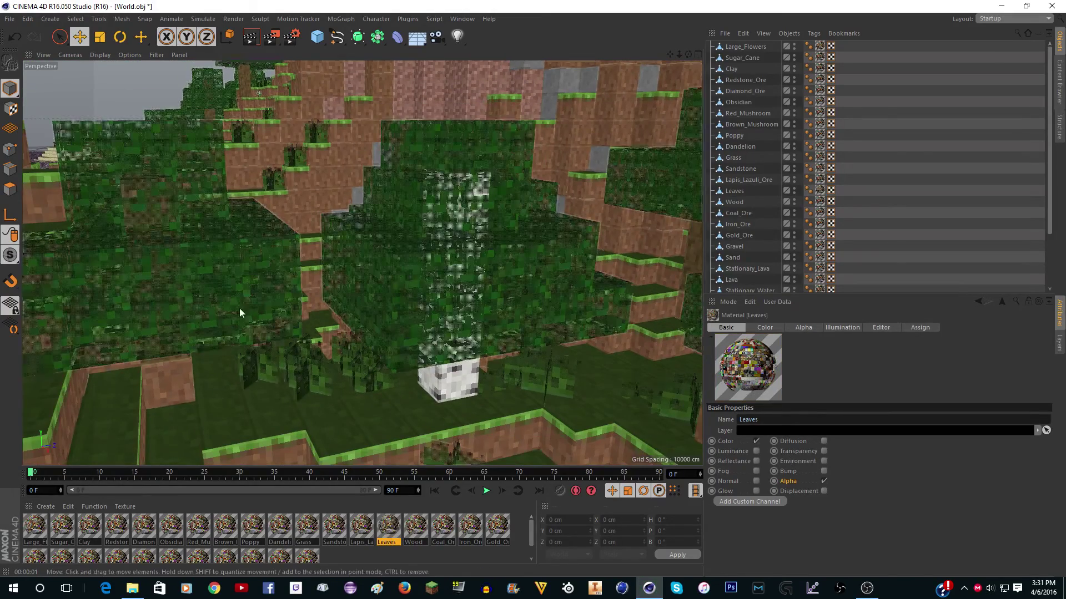
Step: Frame the island's mountain and surrounding shoreline from farther away at a low angle in the perspective view
alt+drag(238, 308, 262, 287)
scroll(265, 277, down, 10)
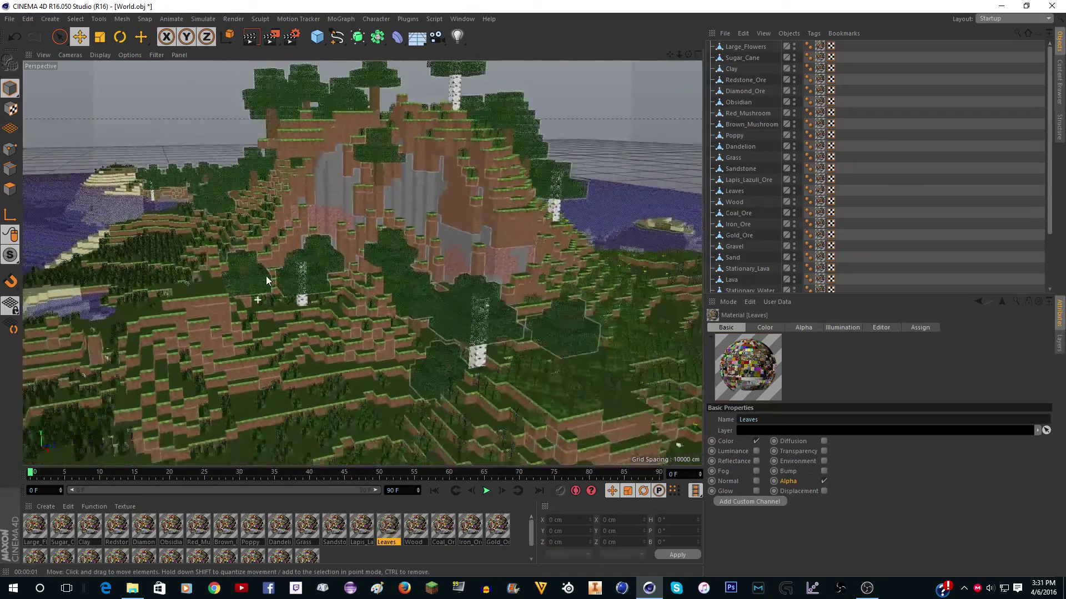
drag(670, 54, 677, 160)
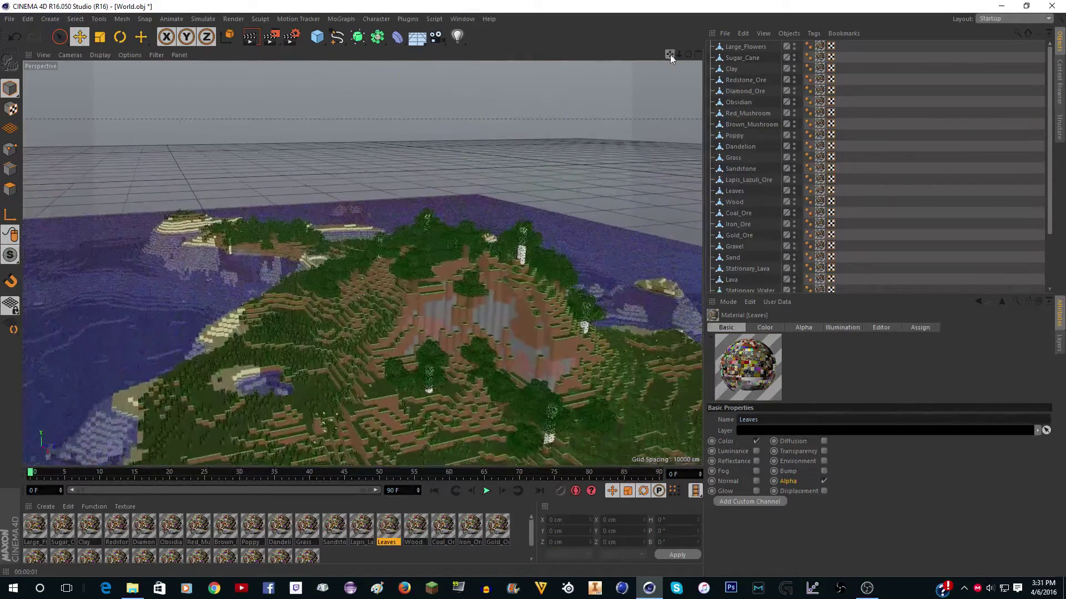
drag(689, 54, 250, 244)
drag(362, 263, 361, 263)
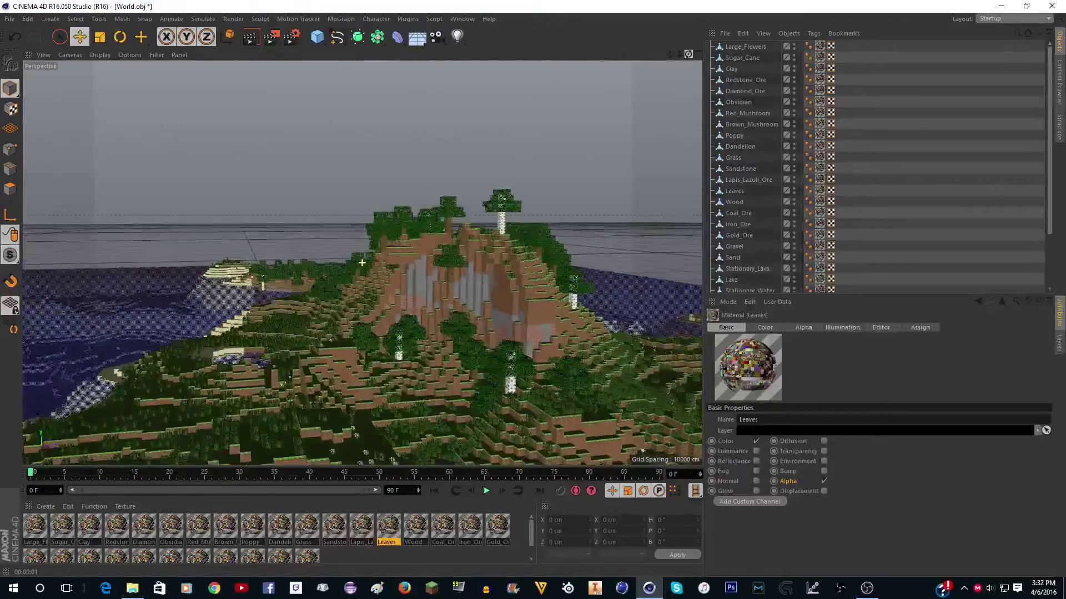